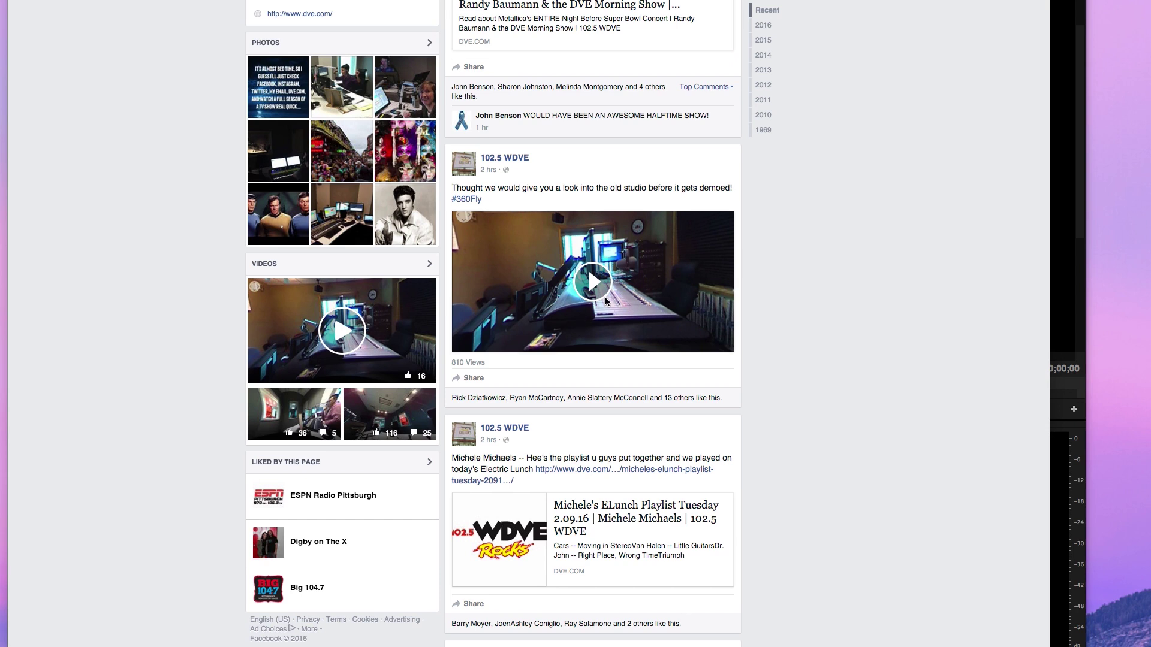
- Play and pause the 360Fly studio video on Facebook, then switch to Premiere Pro
{"action": "left_click", "coordinate": [591, 281]}
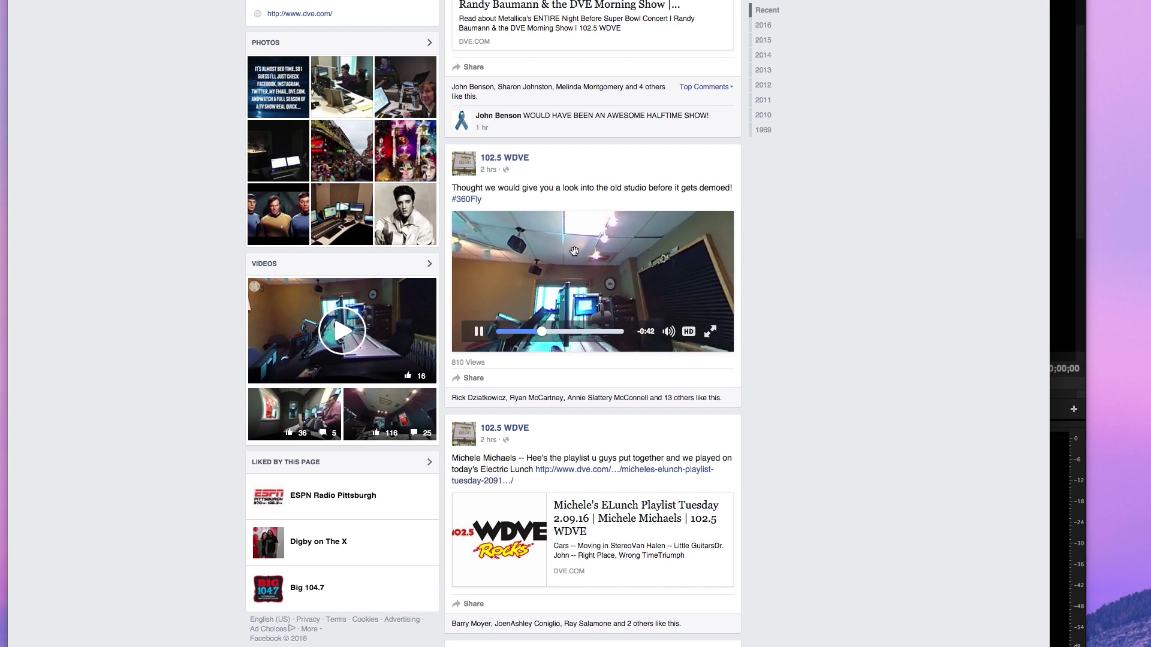
{"action": "left_click", "coordinate": [479, 336]}
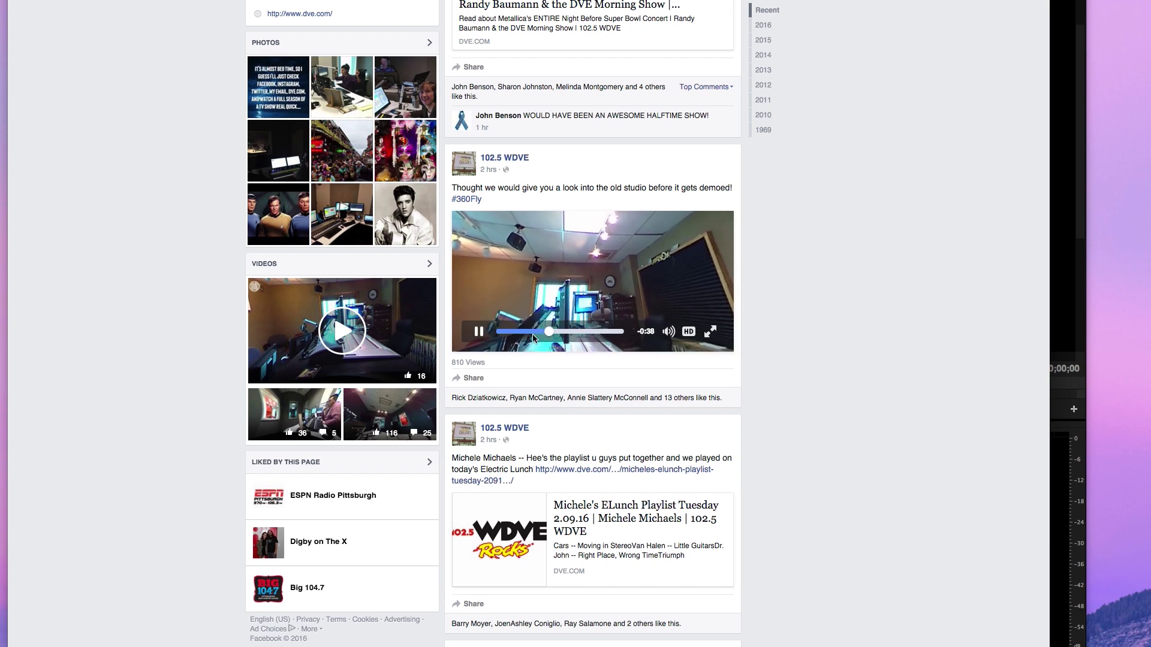
{"action": "left_click", "coordinate": [1072, 271]}
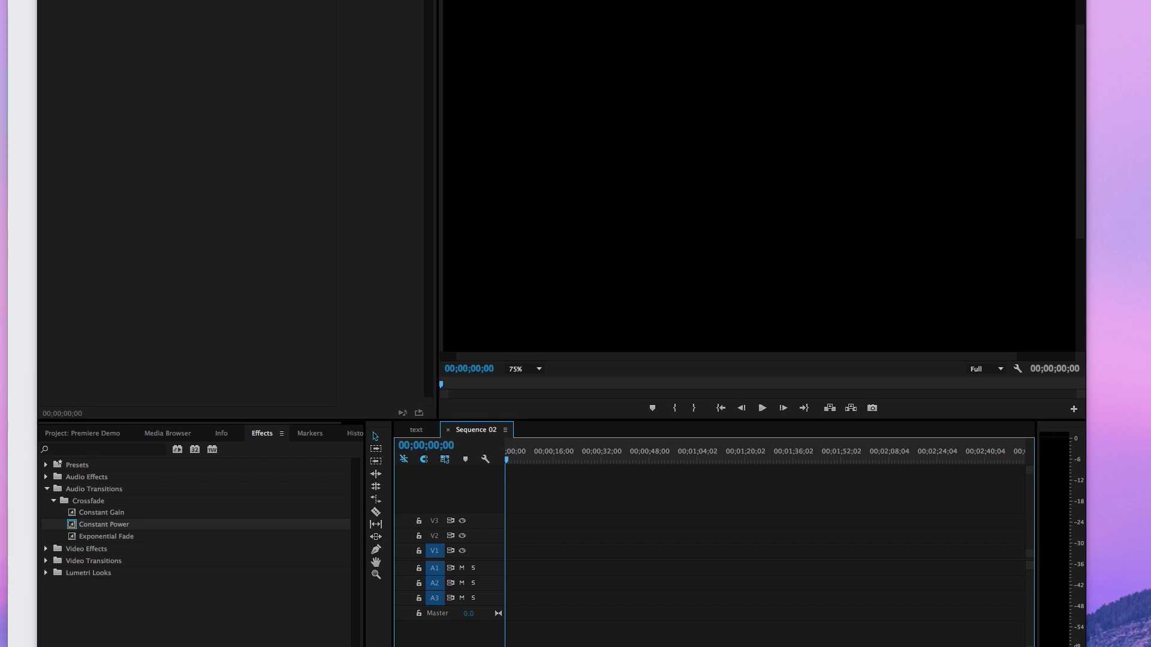
- Create Sequence 05 from the Custom 360fly sequence preset and set the Program monitor to Fit
{"action": "left_click", "coordinate": [99, 0]}
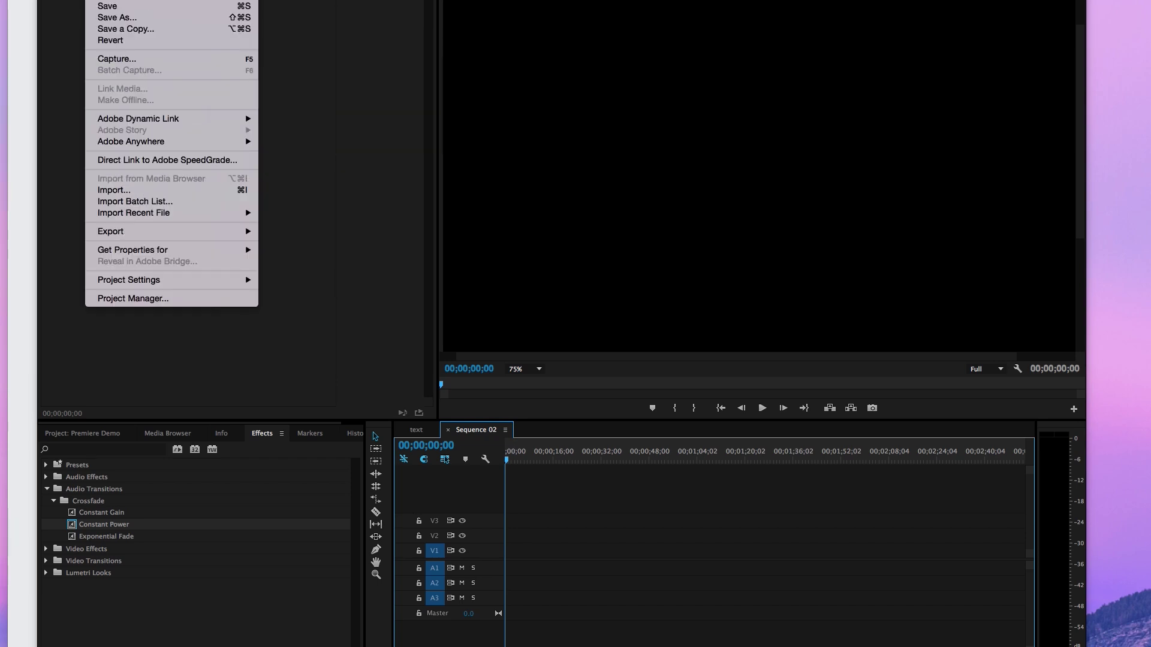
{"action": "mouse_move", "coordinate": [120, 0]}
{"action": "left_click", "coordinate": [300, 0]}
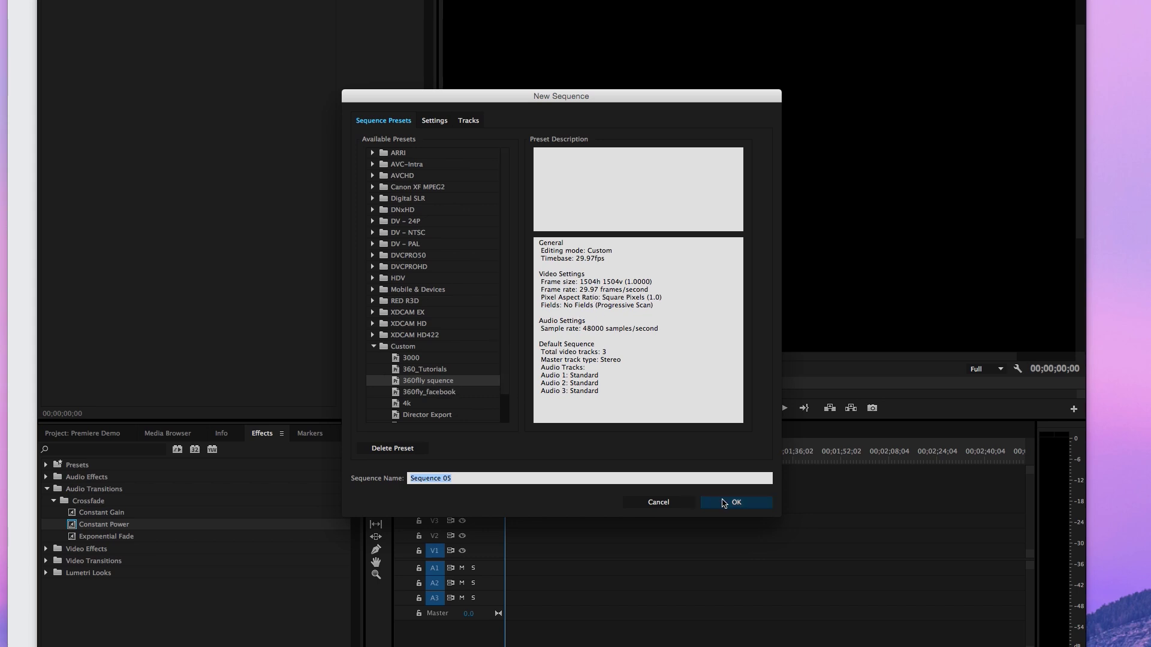
{"action": "left_click", "coordinate": [725, 504]}
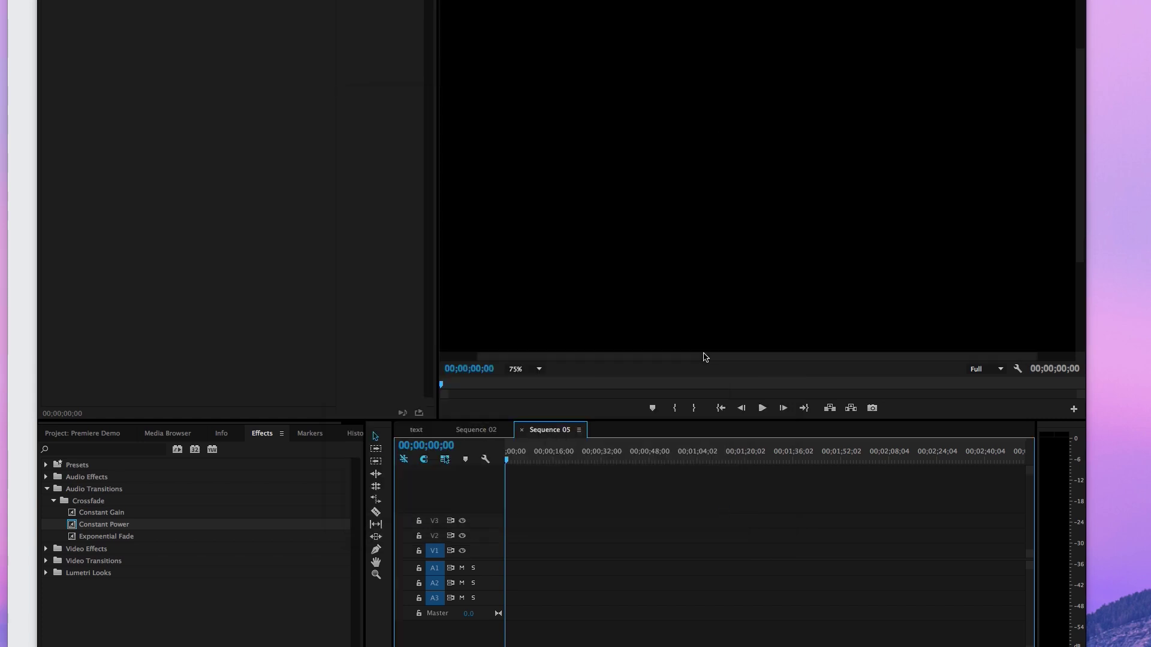
{"action": "left_click", "coordinate": [520, 369]}
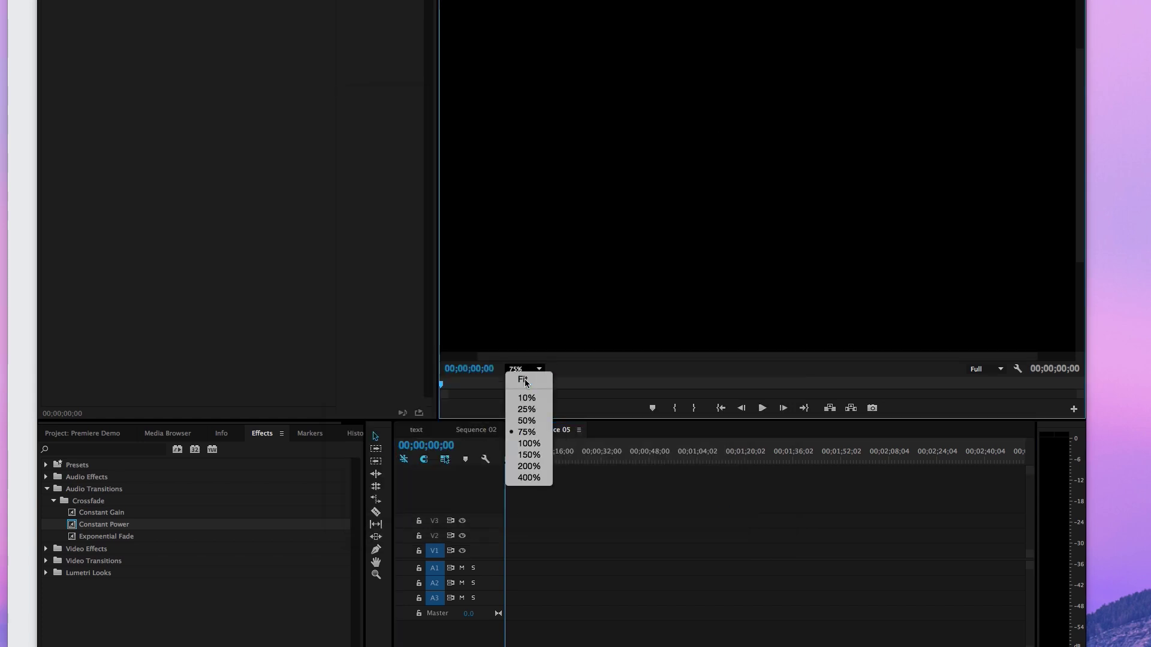
{"action": "left_click", "coordinate": [524, 380]}
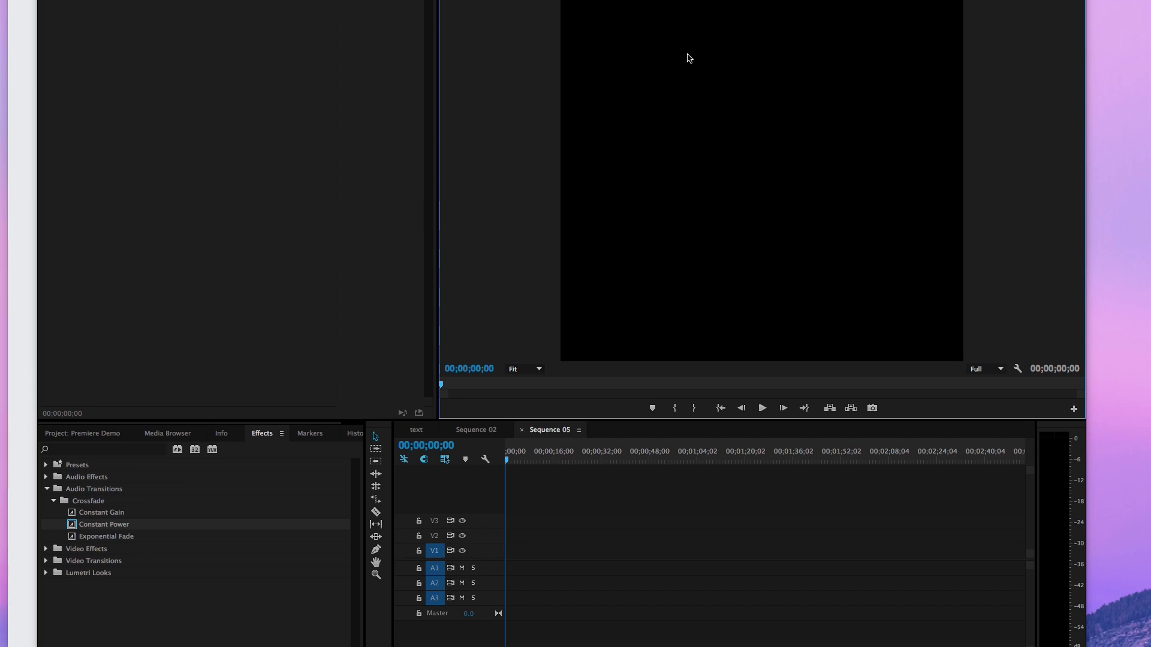
- Open the Import dialog to bring media into the project
{"action": "left_click", "coordinate": [99, 0]}
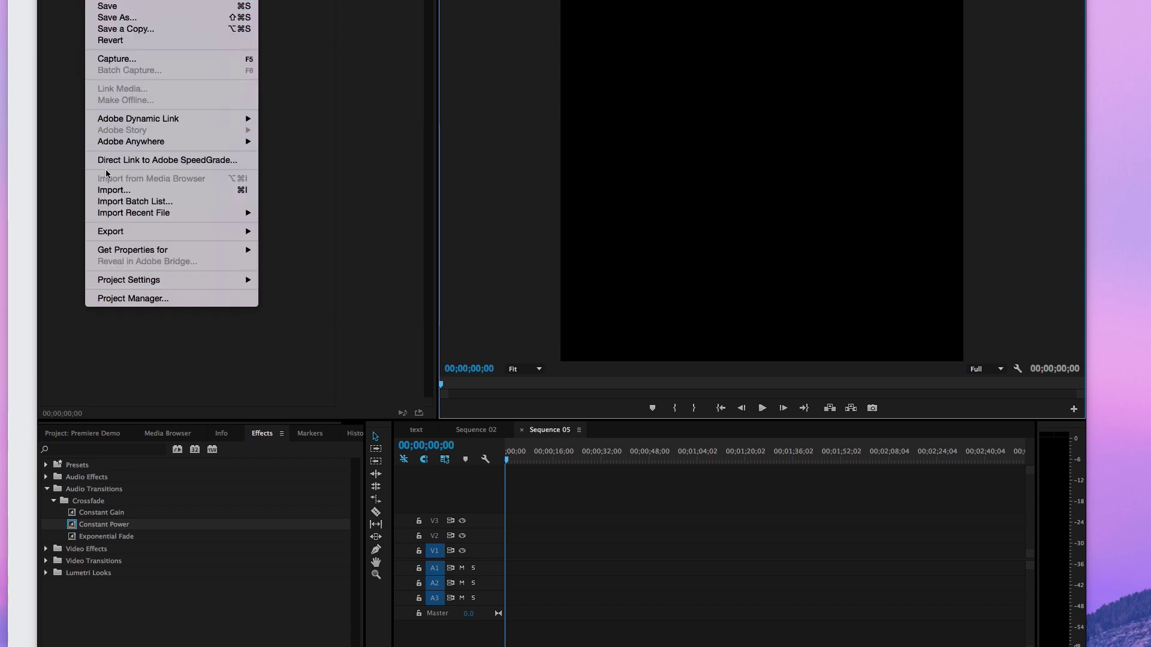
{"action": "left_click", "coordinate": [106, 190]}
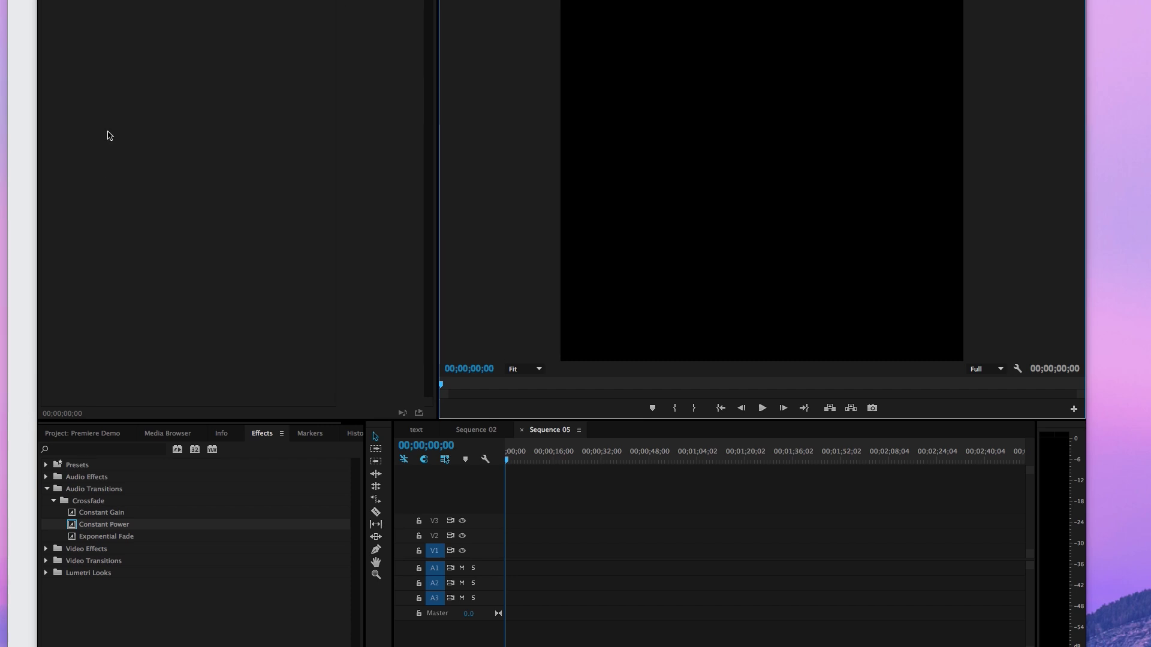
{"action": "left_click", "coordinate": [99, 0]}
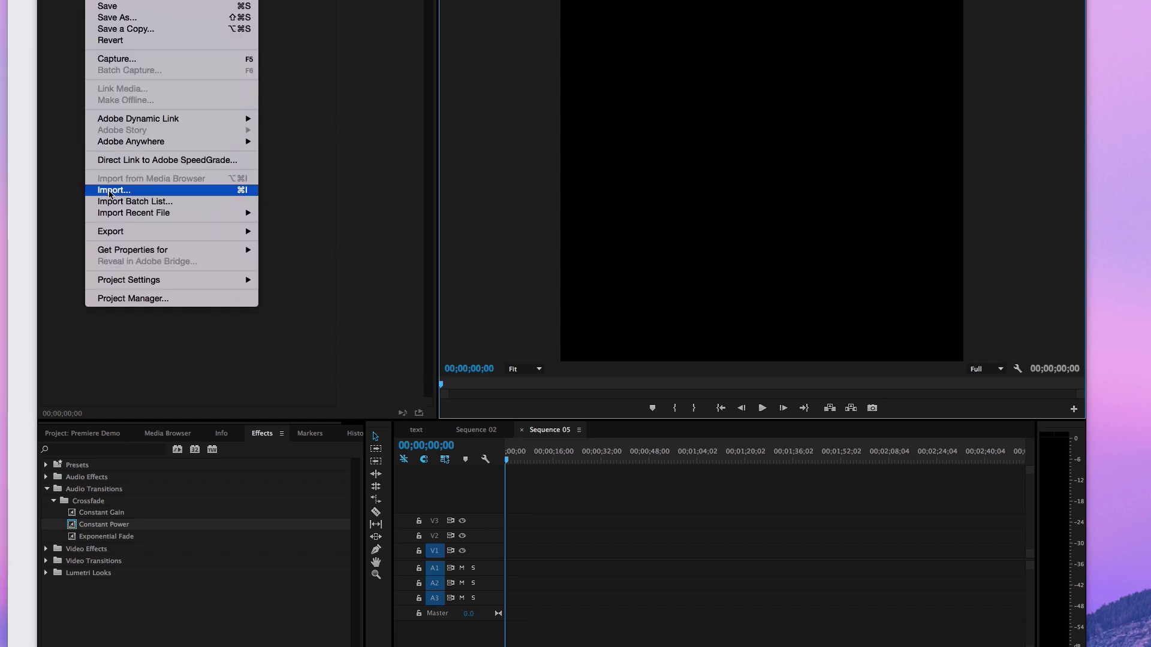
{"action": "left_click", "coordinate": [111, 191]}
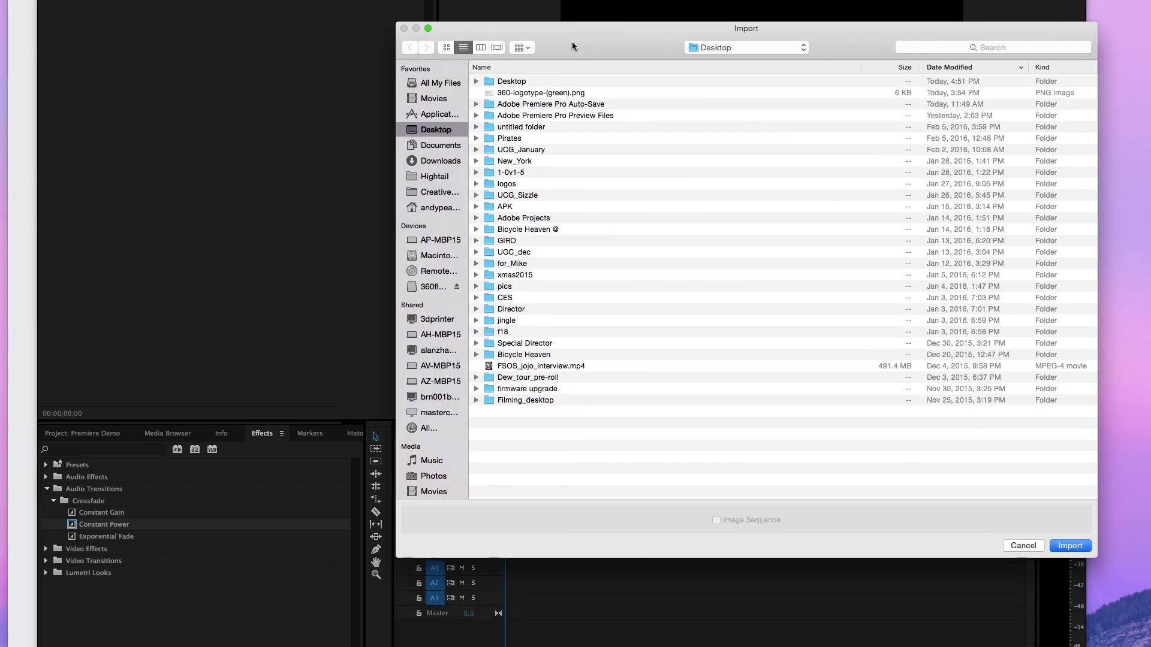
- Import 360-logotype-(green).png, place it on V3, and extend it to about one minute
{"action": "left_click", "coordinate": [557, 90]}
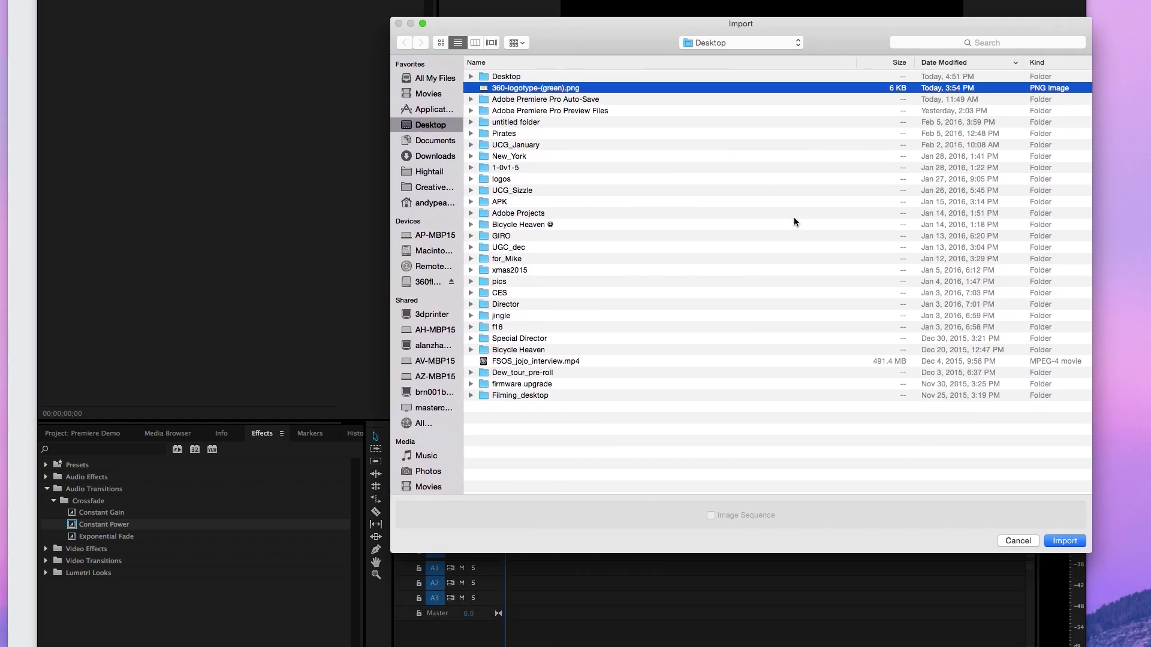
{"action": "left_click", "coordinate": [1056, 540]}
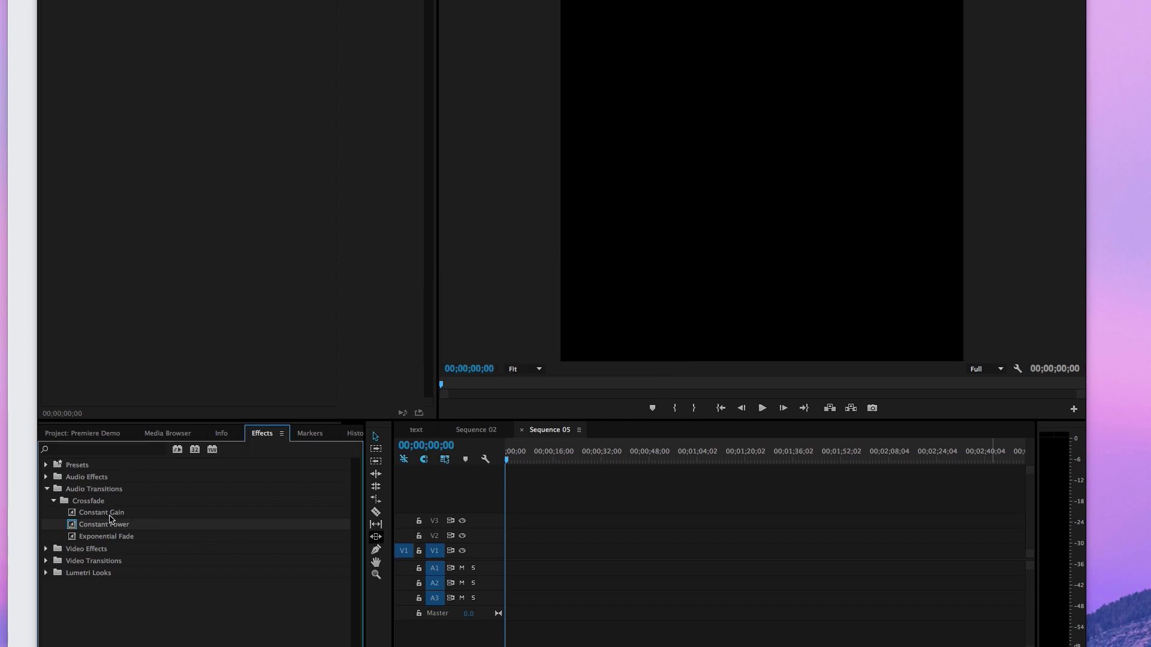
{"action": "left_click", "coordinate": [69, 434]}
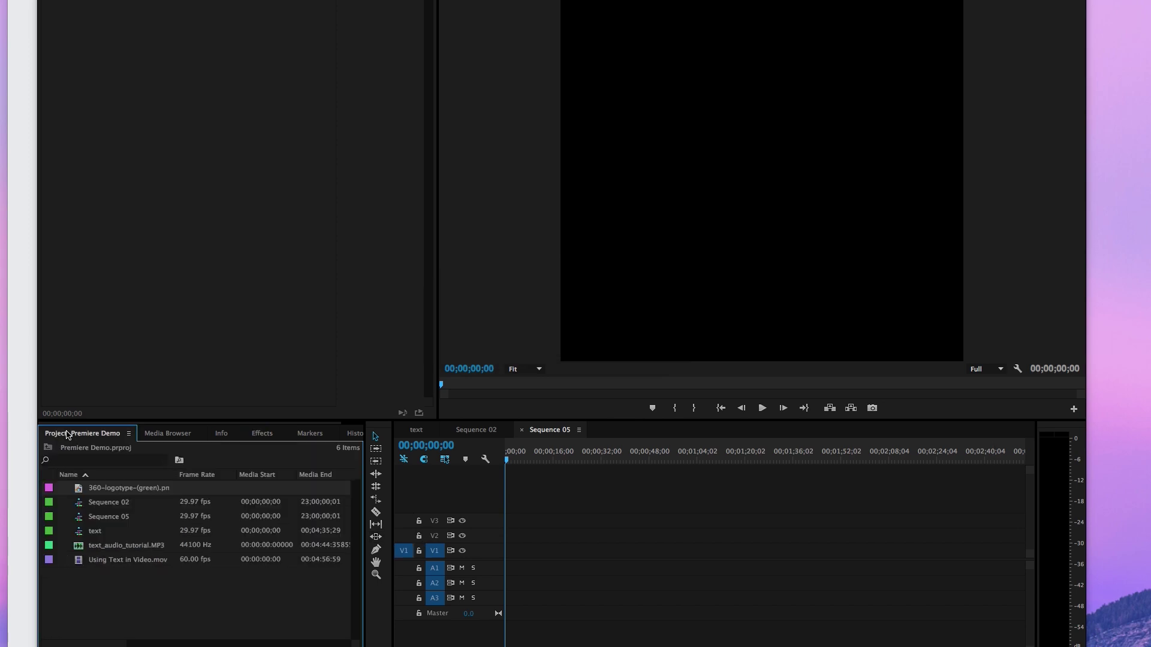
{"action": "left_click_drag", "start_coordinate": [89, 488], "coordinate": [510, 526]}
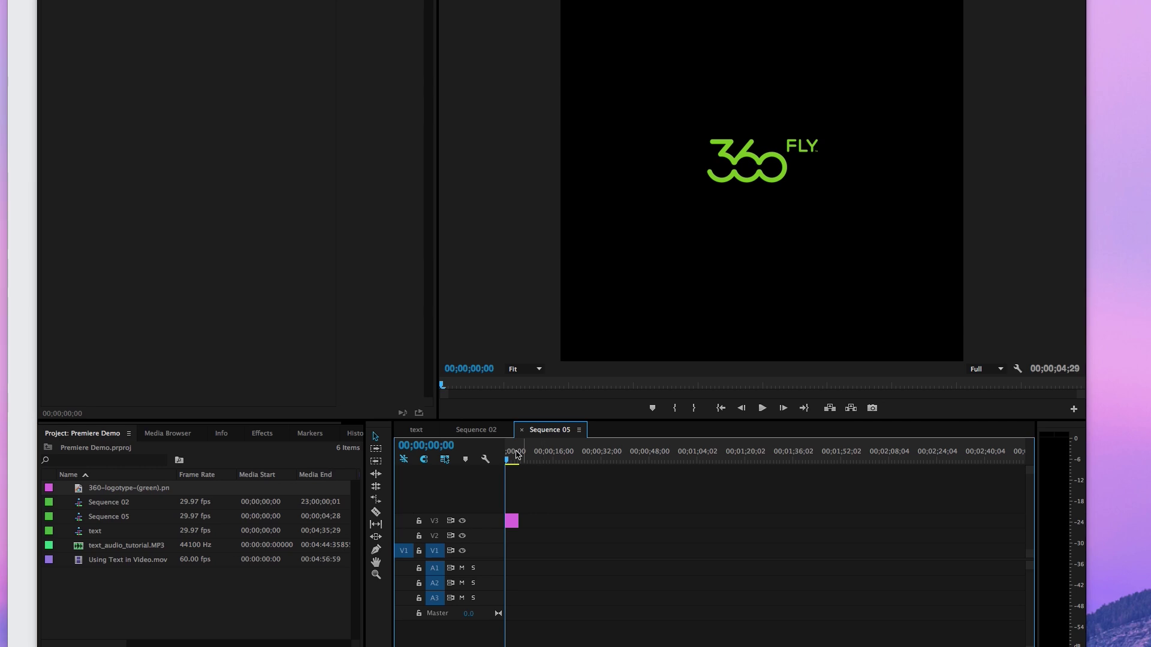
{"action": "mouse_move", "coordinate": [509, 460]}
{"action": "left_mouse_down"}
{"action": "mouse_move", "coordinate": [526, 459]}
{"action": "mouse_move", "coordinate": [512, 460]}
{"action": "left_mouse_up"}
{"action": "left_click_drag", "start_coordinate": [516, 520], "coordinate": [689, 538]}
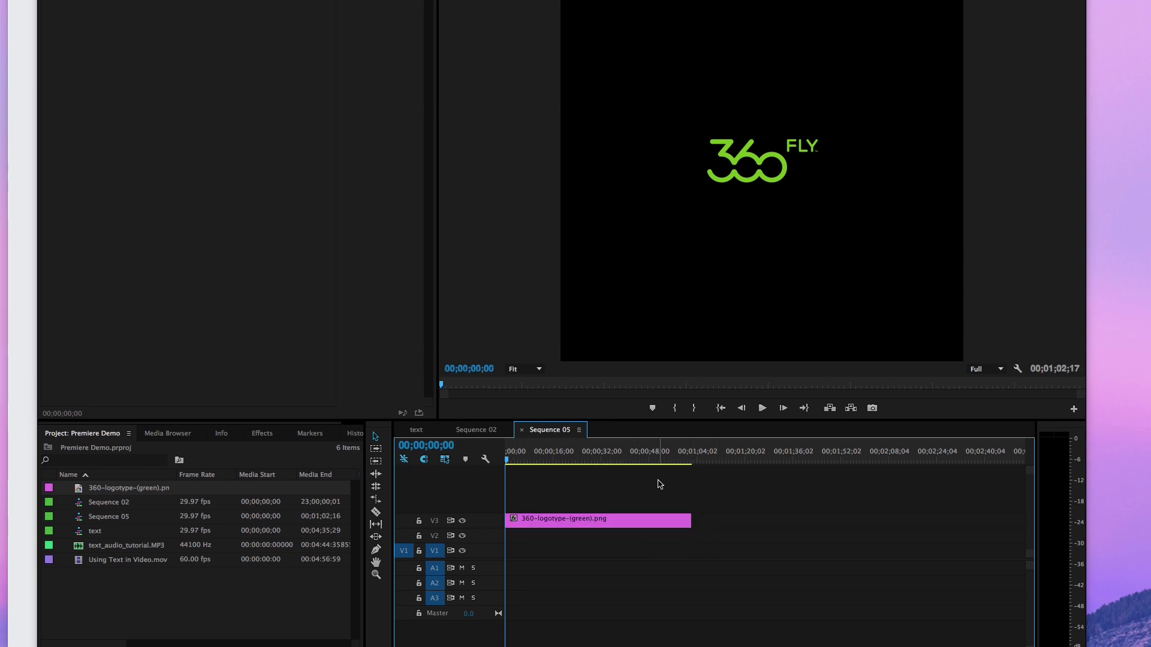
{"action": "left_click_drag", "start_coordinate": [659, 462], "coordinate": [485, 456]}
- Open the media export settings and name the output bottom_logo.mp4
{"action": "left_click", "coordinate": [102, 0]}
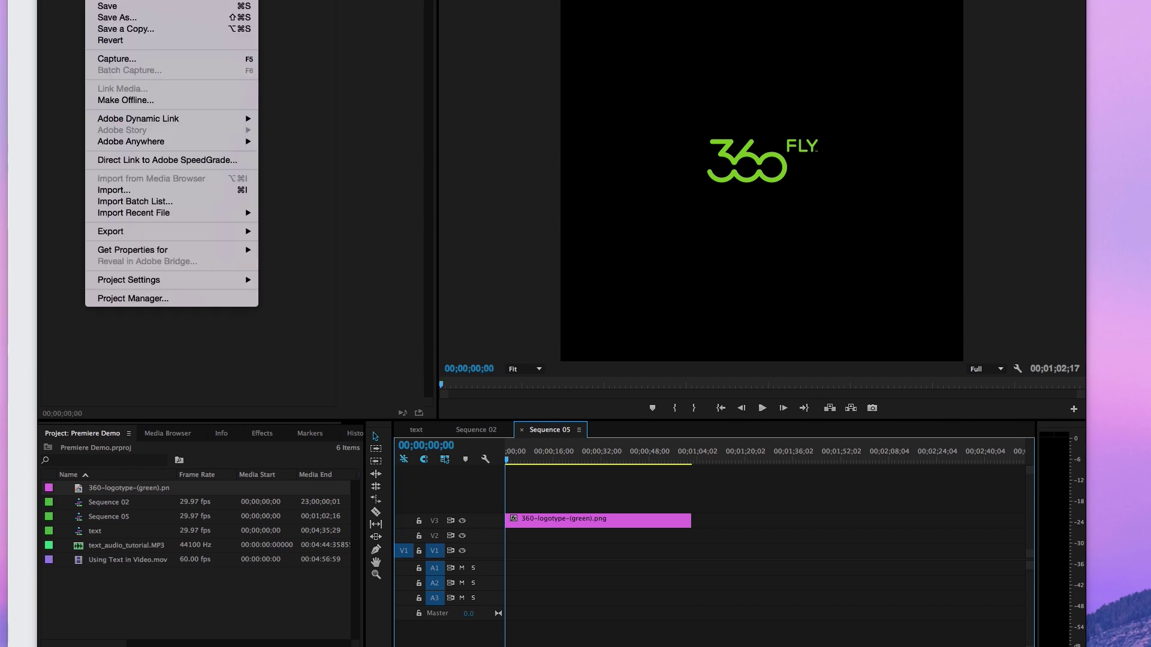
{"action": "mouse_move", "coordinate": [153, 232]}
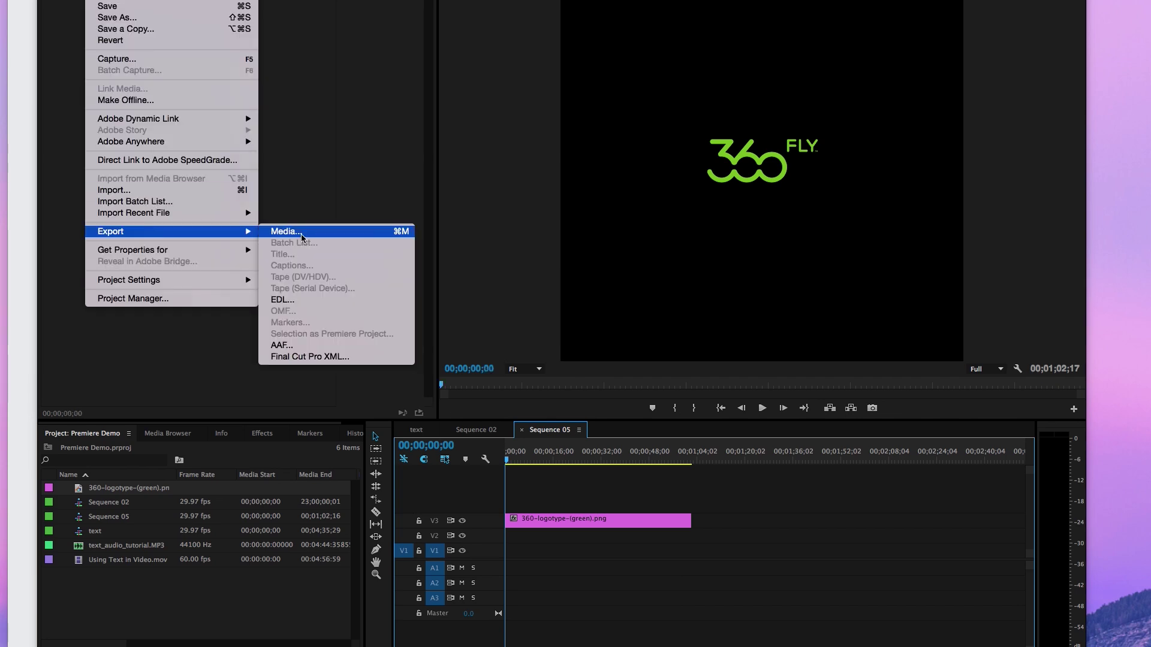
{"action": "left_click", "coordinate": [284, 231]}
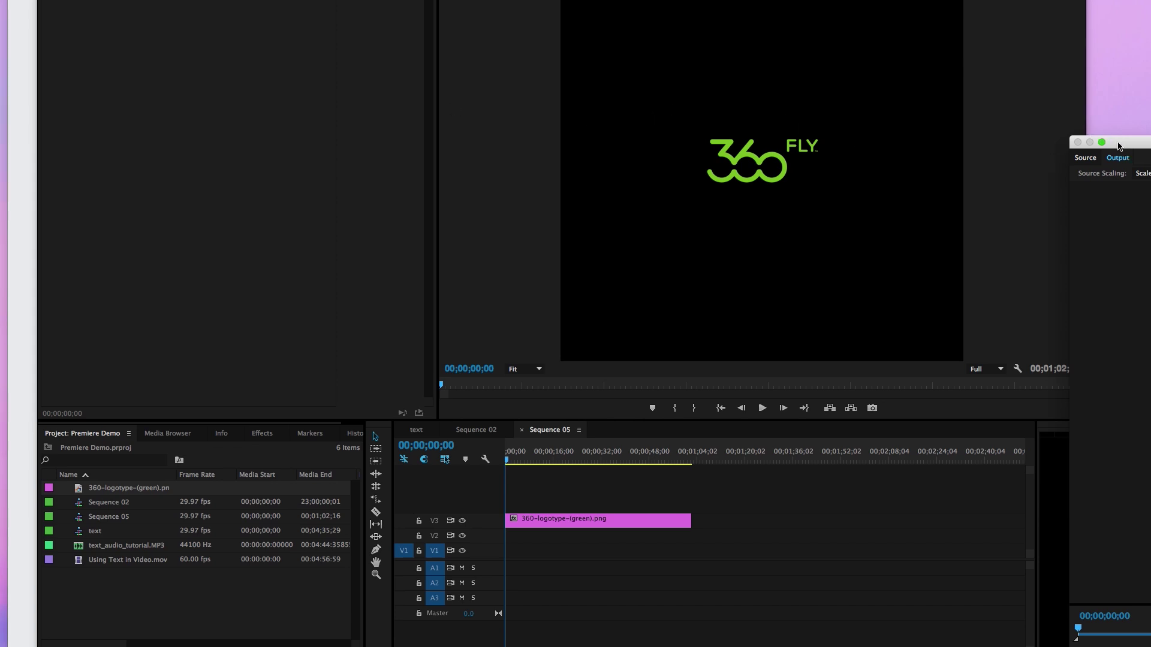
{"action": "left_click_drag", "start_coordinate": [1119, 147], "coordinate": [205, 48]}
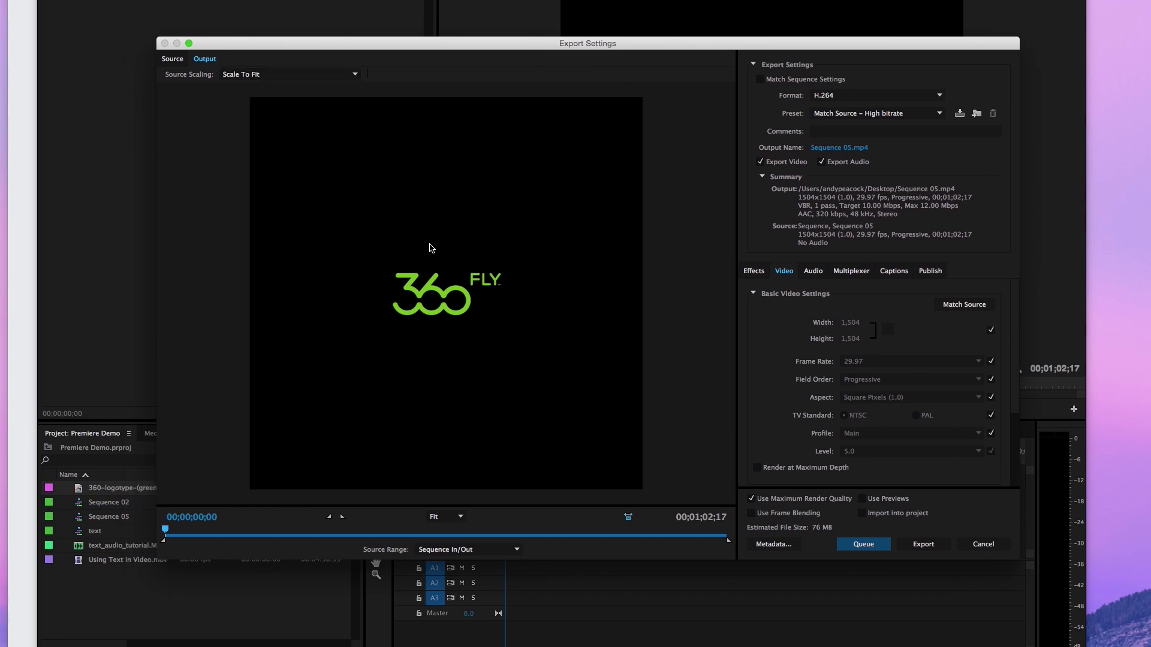
{"action": "left_click", "coordinate": [839, 148]}
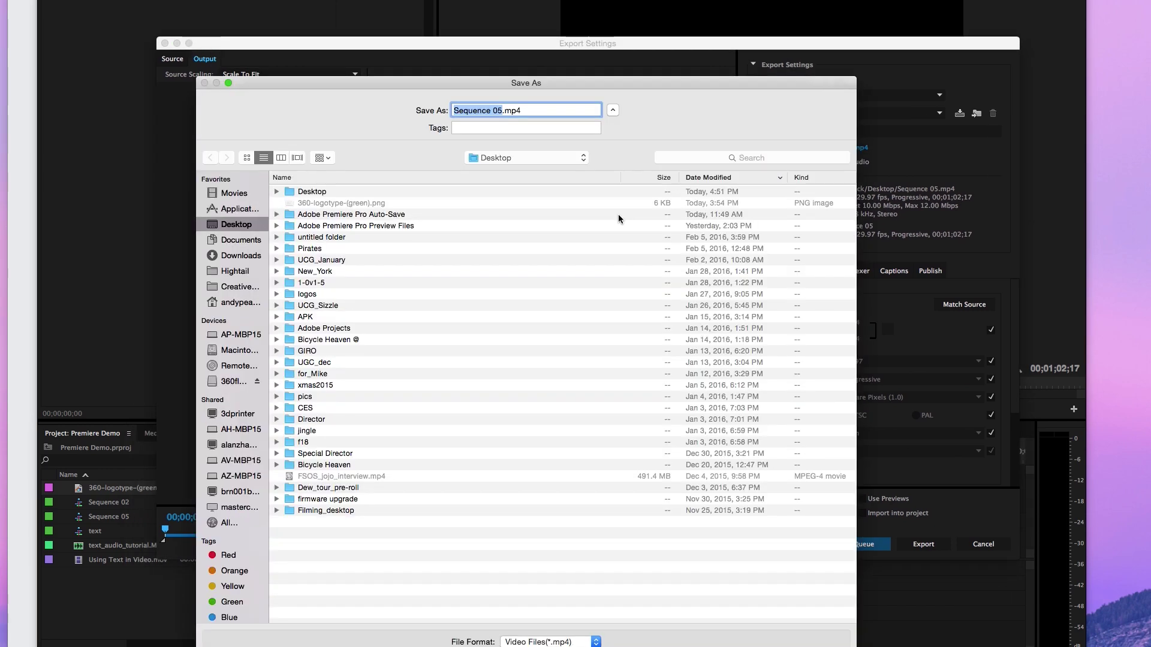
{"action": "type", "text": "bottom_"}
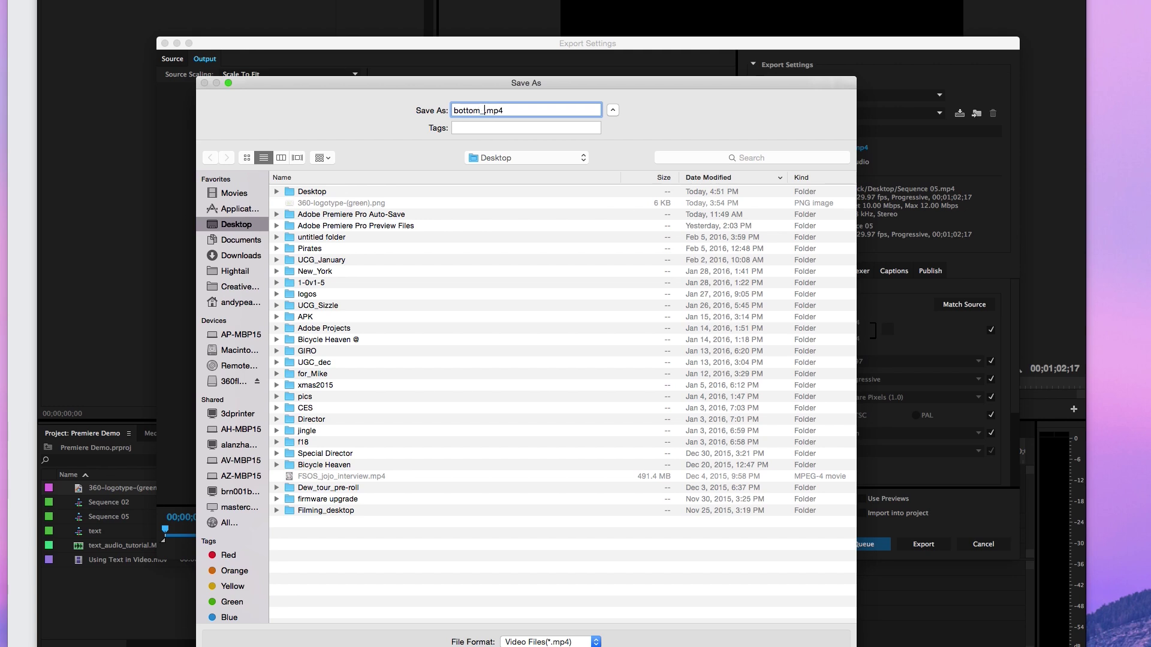
{"action": "type", "text": "logo"}
{"action": "key", "text": "Return"}
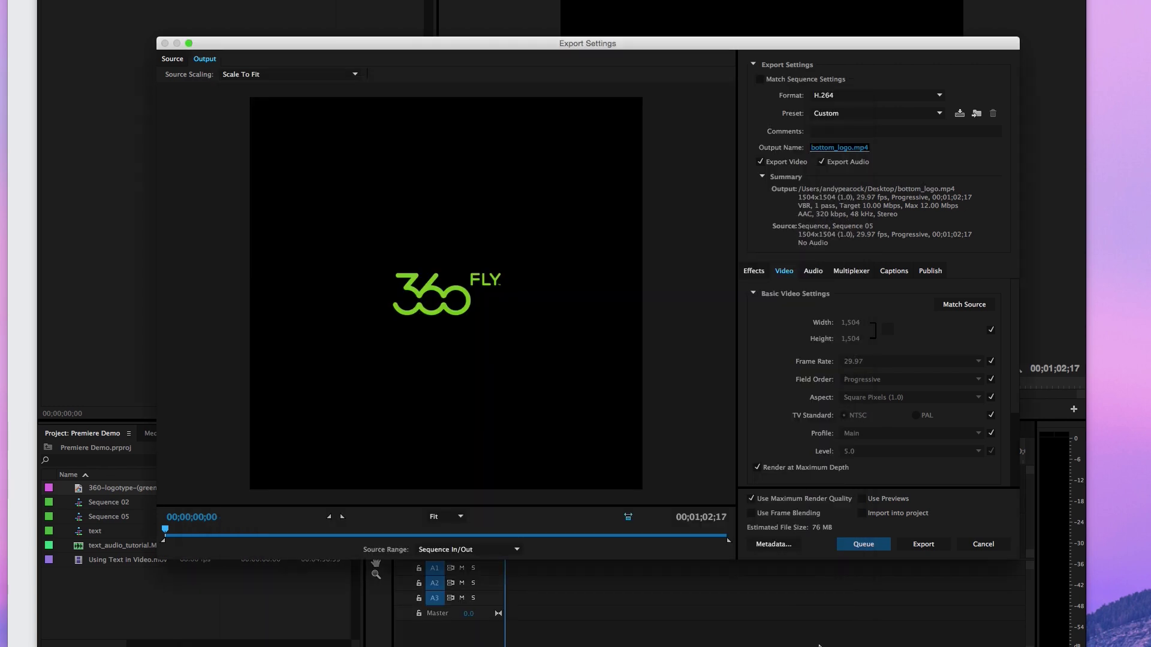
- Set VBR 2 pass encoding with about 25.82 Mbps target bitrate and export
{"action": "scroll", "coordinate": [789, 377], "scroll_direction": "down", "scroll_amount": 5}
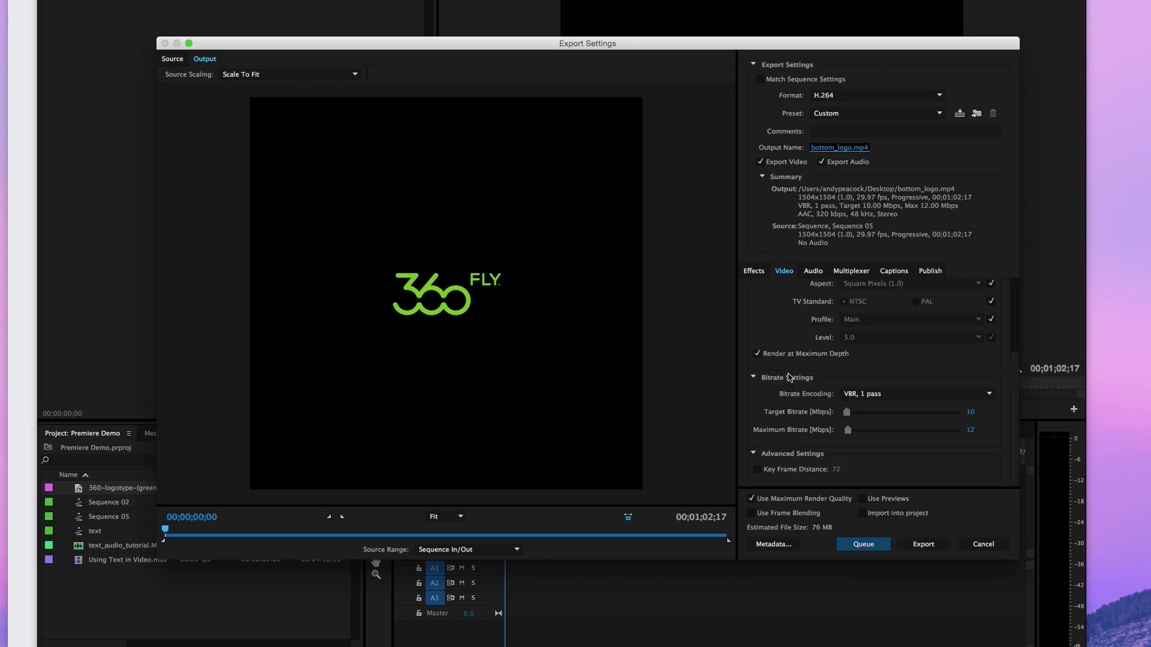
{"action": "left_click", "coordinate": [921, 393]}
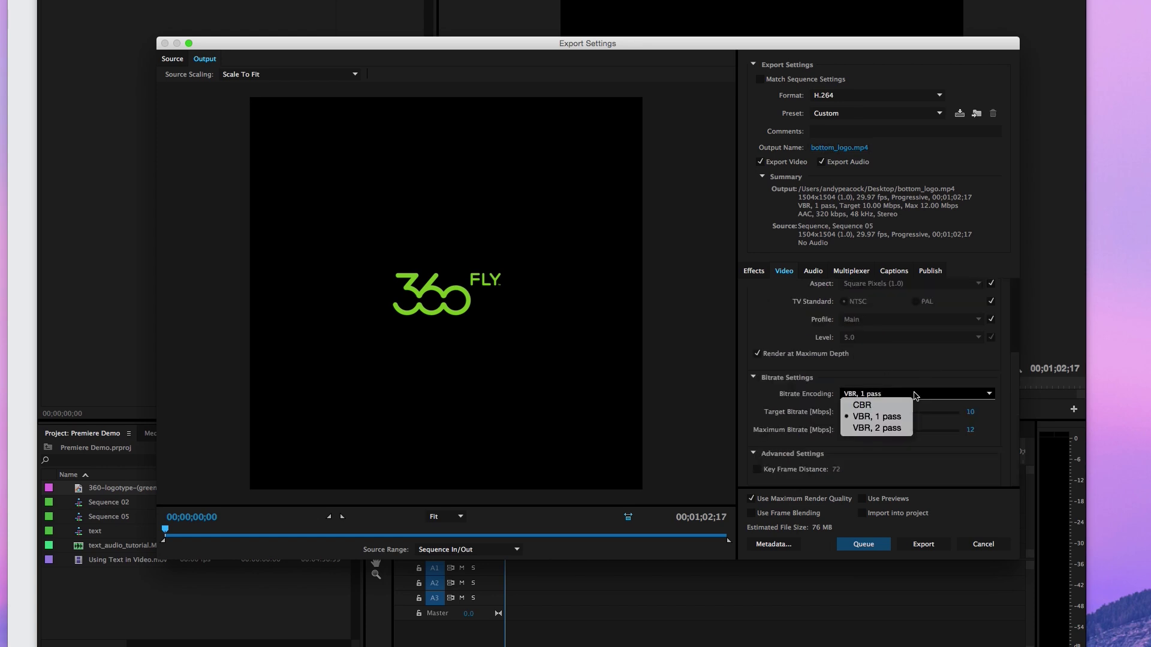
{"action": "left_click", "coordinate": [893, 428]}
{"action": "left_click_drag", "start_coordinate": [849, 412], "coordinate": [854, 415]}
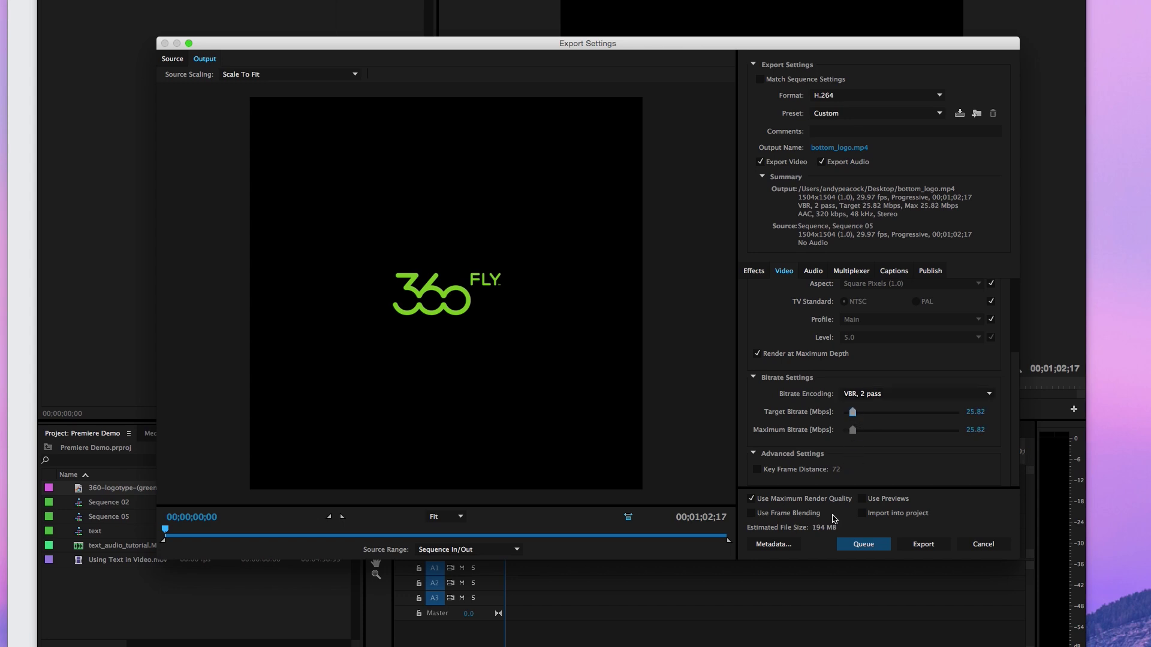
{"action": "left_click", "coordinate": [906, 547]}
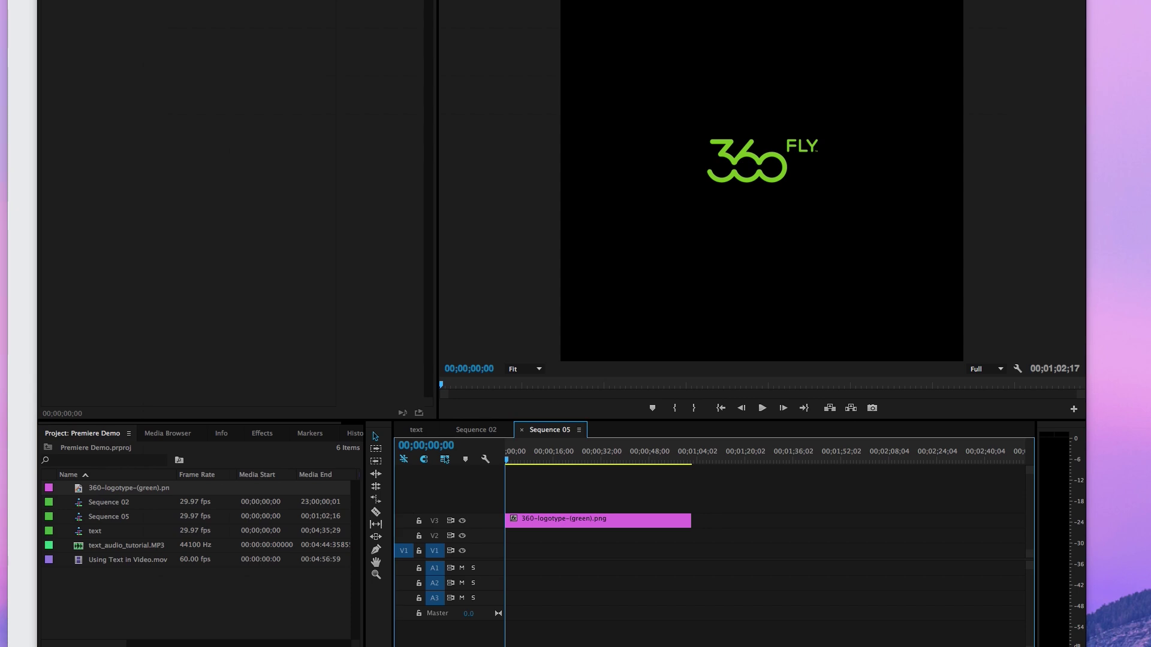
- Play the exported 1:03 logo video in QuickTime Player, then close its window
{"action": "left_click_drag", "start_coordinate": [923, 347], "coordinate": [477, 222]}
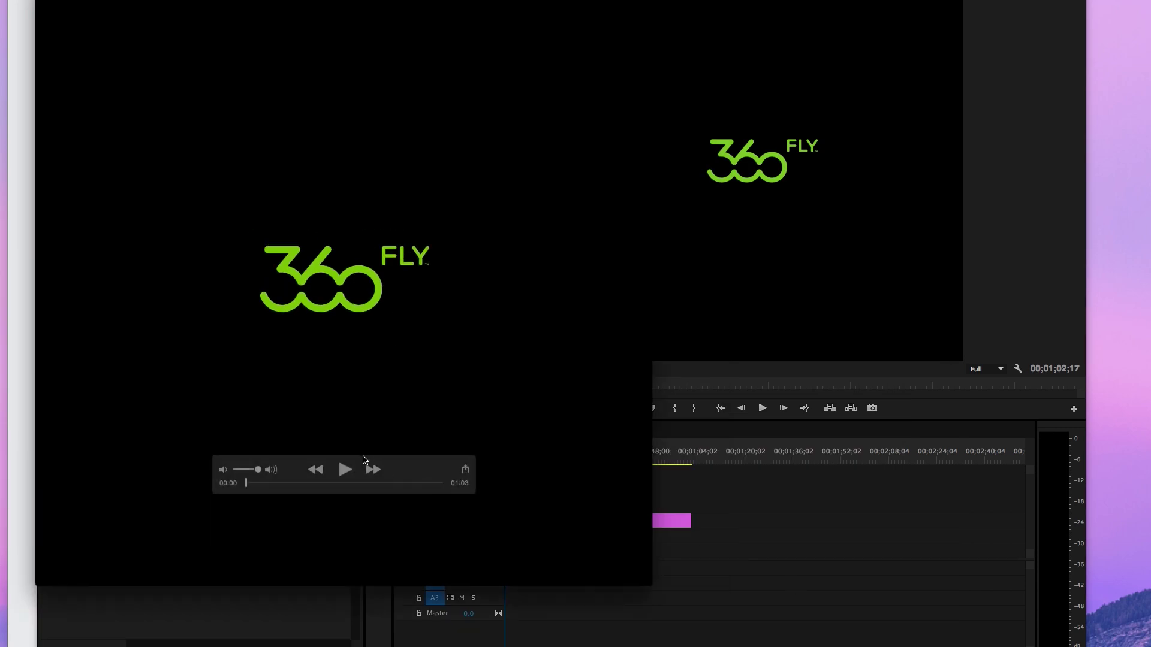
{"action": "left_click", "coordinate": [345, 469]}
{"action": "key", "text": "super+w"}
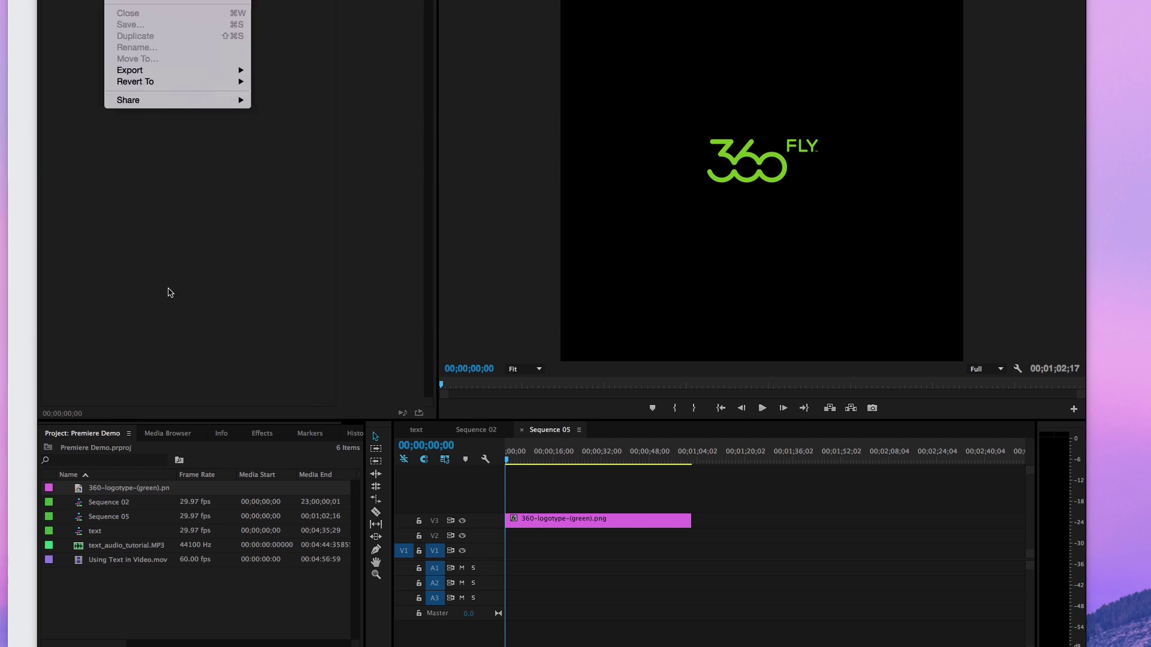
{"action": "left_click", "coordinate": [184, 550]}
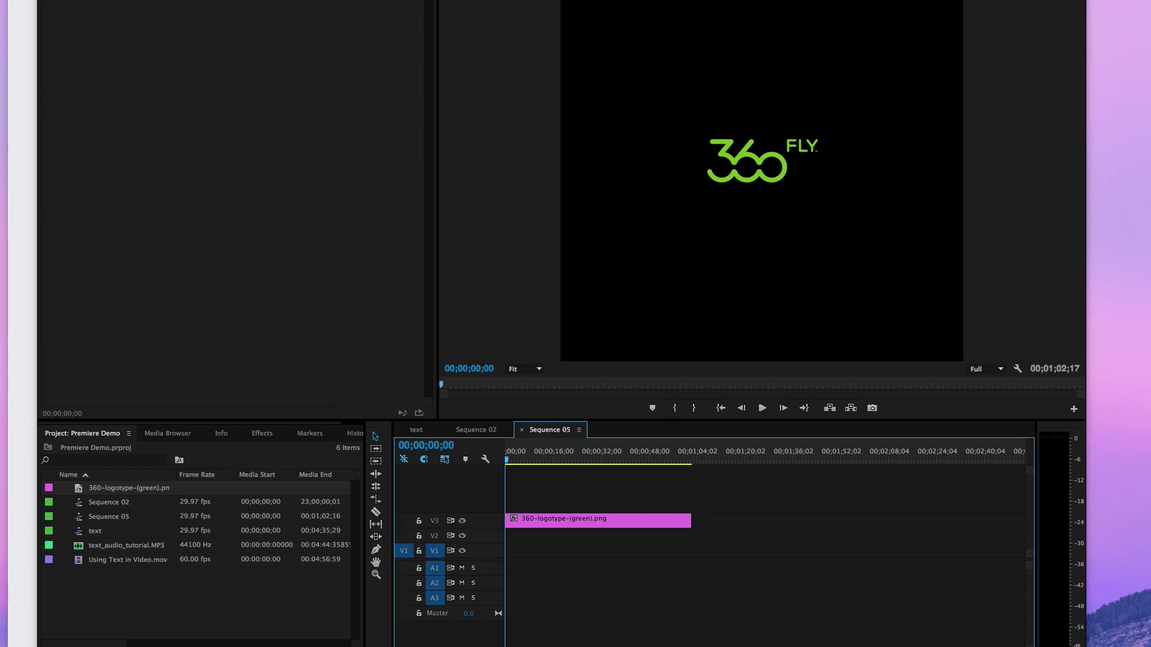
- Import FSOS_jojo_interview.mp4 into the project
{"action": "left_click", "coordinate": [99, 0]}
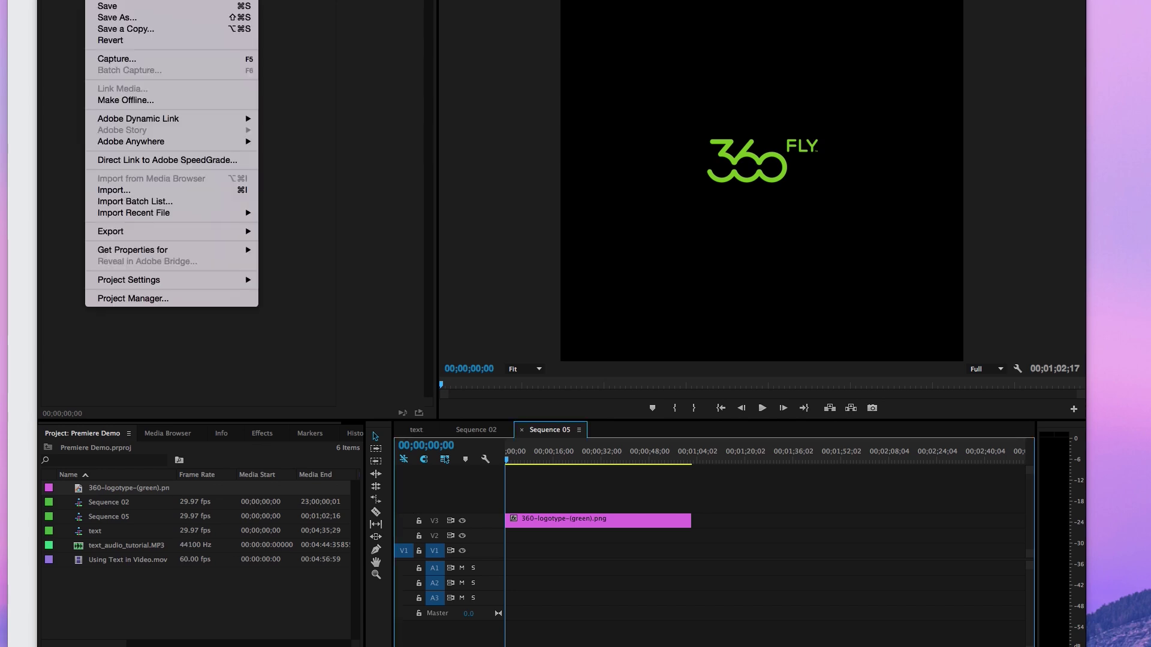
{"action": "left_click", "coordinate": [127, 195]}
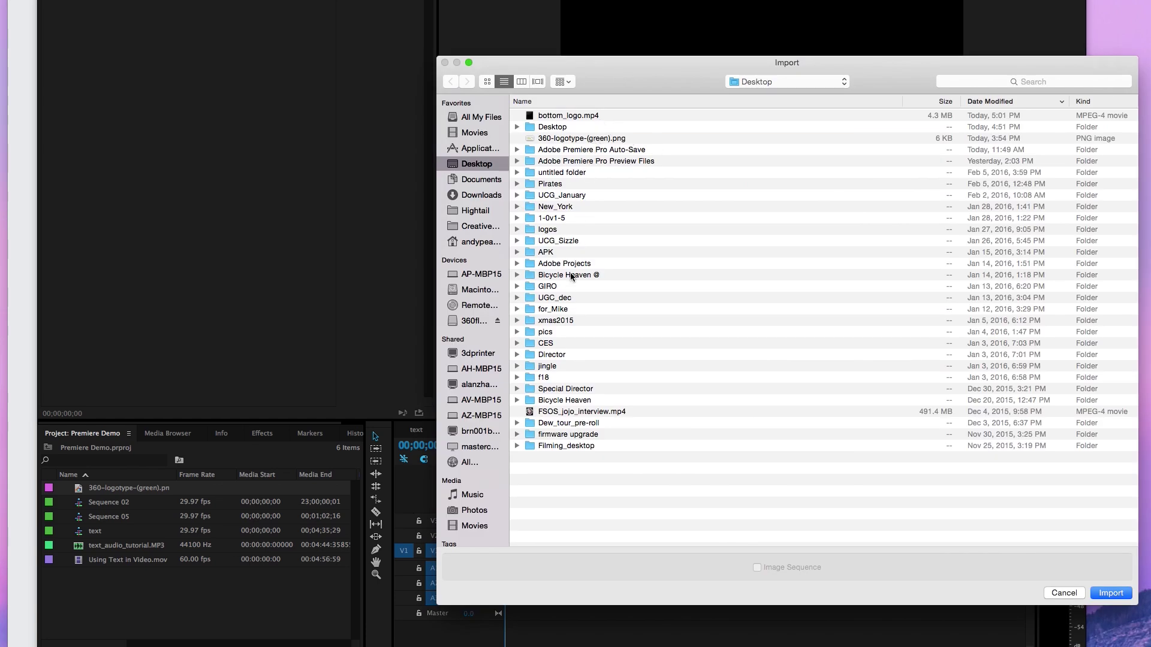
{"action": "left_click", "coordinate": [566, 411]}
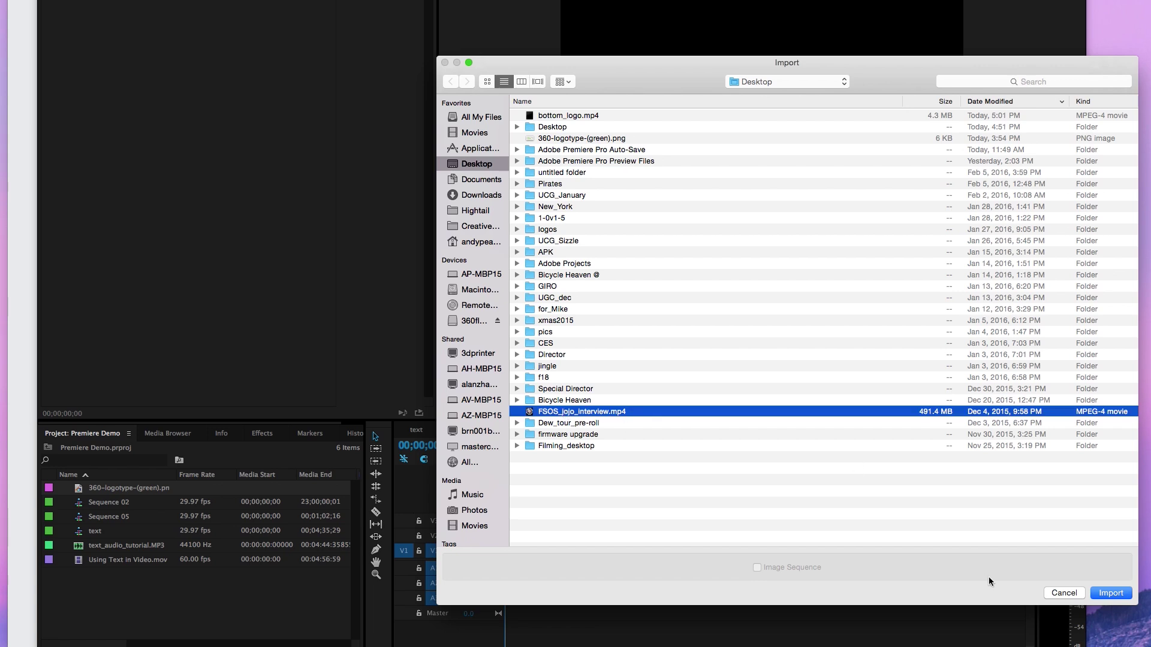
{"action": "left_click", "coordinate": [1109, 595]}
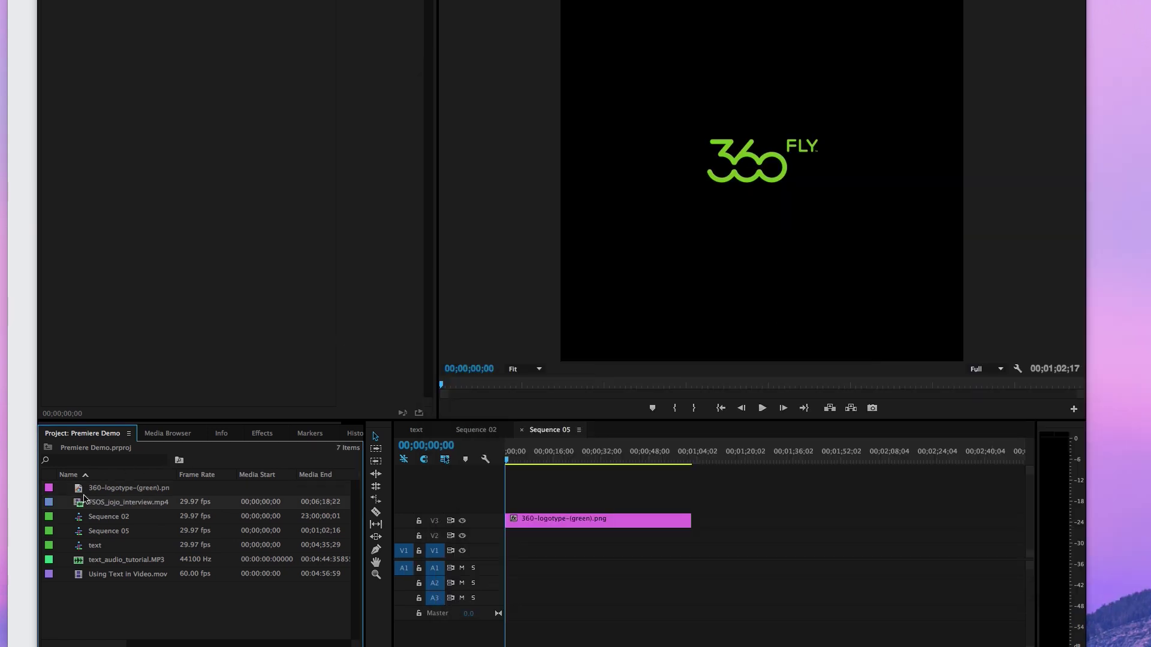
- Preview the interview, place it on V1 beneath the logo, and trim its end to 00;01;02;17
{"action": "double_click", "coordinate": [84, 504]}
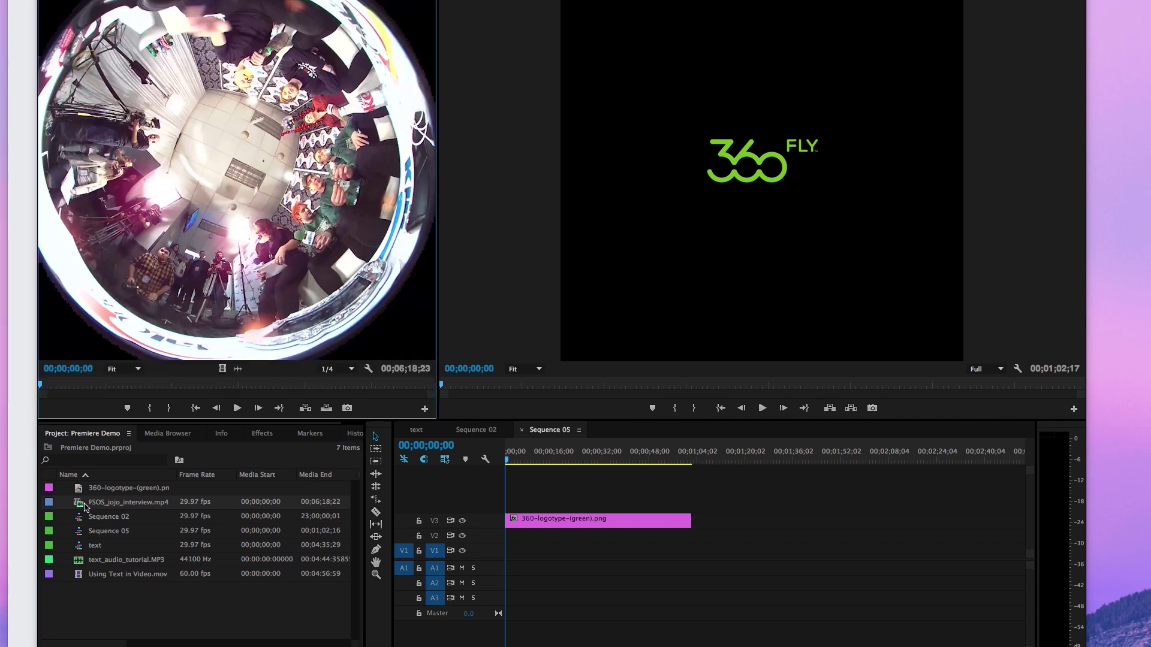
{"action": "left_click_drag", "start_coordinate": [84, 505], "coordinate": [507, 551]}
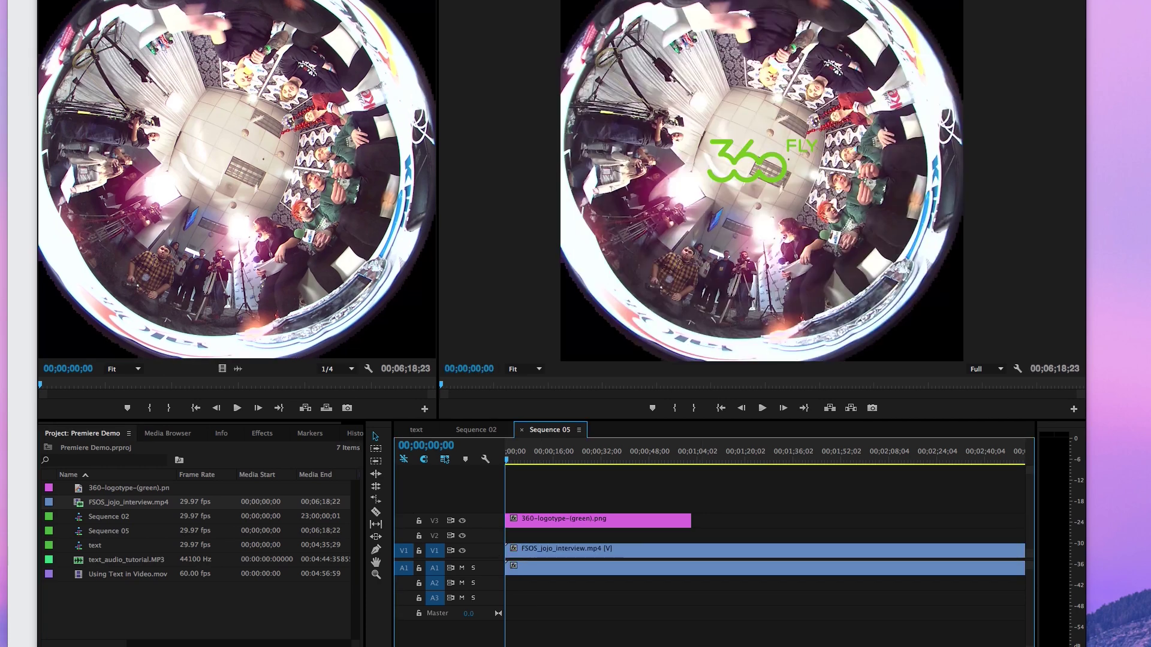
{"action": "key", "text": "minus"}
{"action": "key", "text": "minus"}
{"action": "key", "text": "minus"}
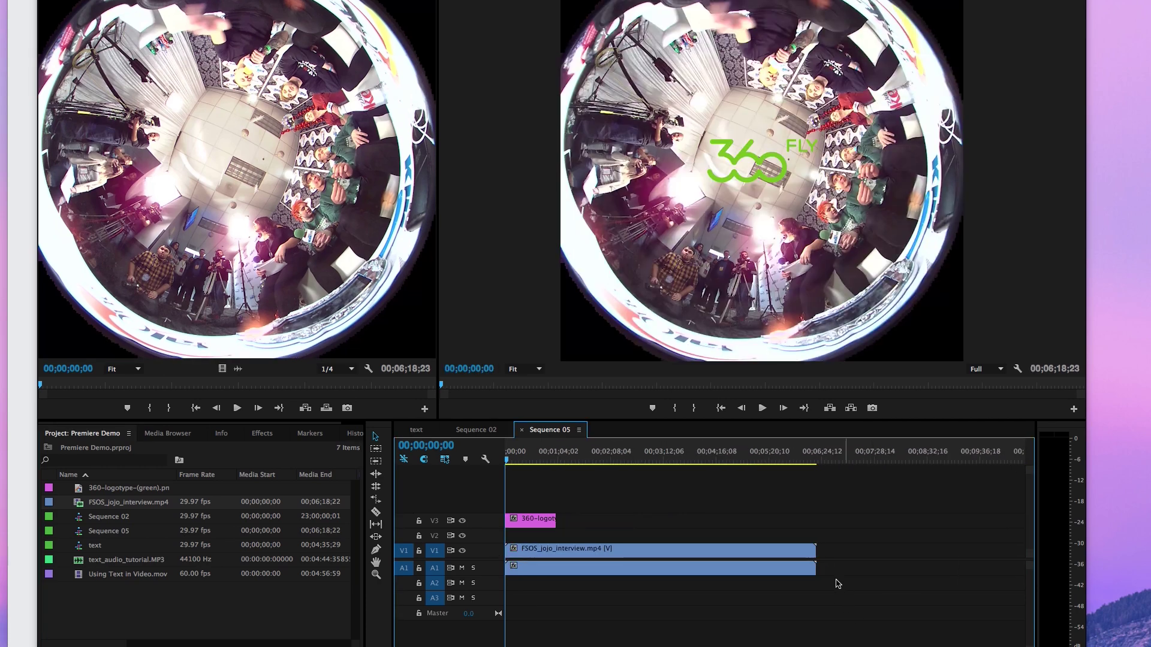
{"action": "left_click_drag", "start_coordinate": [822, 562], "coordinate": [555, 552]}
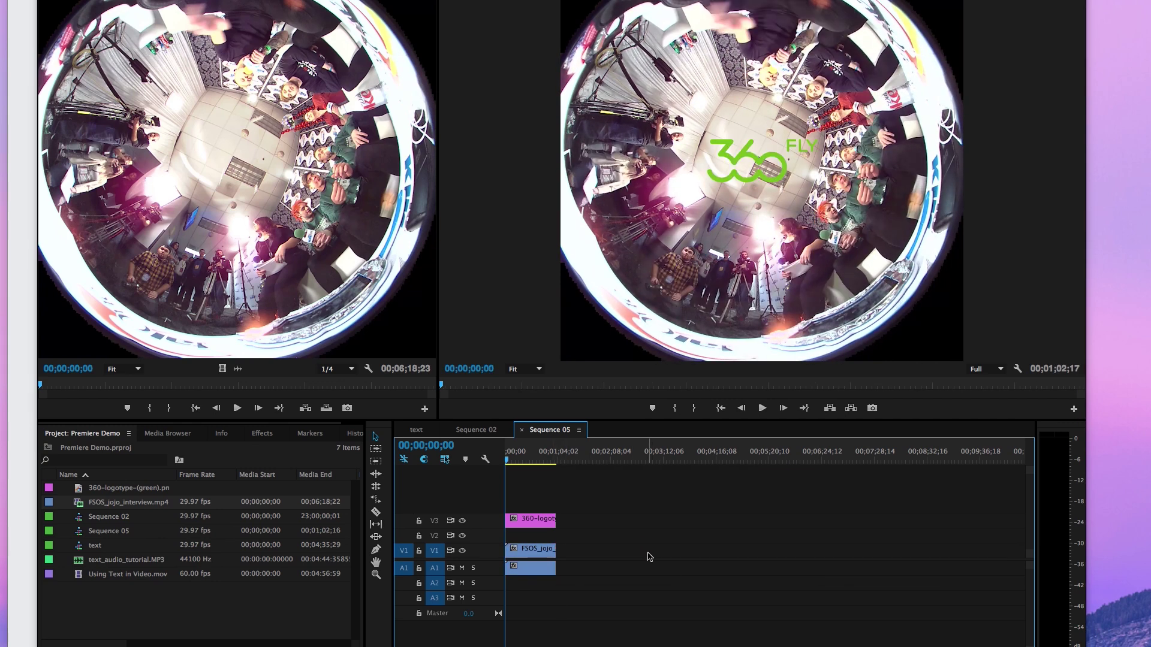
- Delete the 360-logotype clip from V3, then export Sequence 05 as FSOS.mp4
{"action": "left_click", "coordinate": [522, 520]}
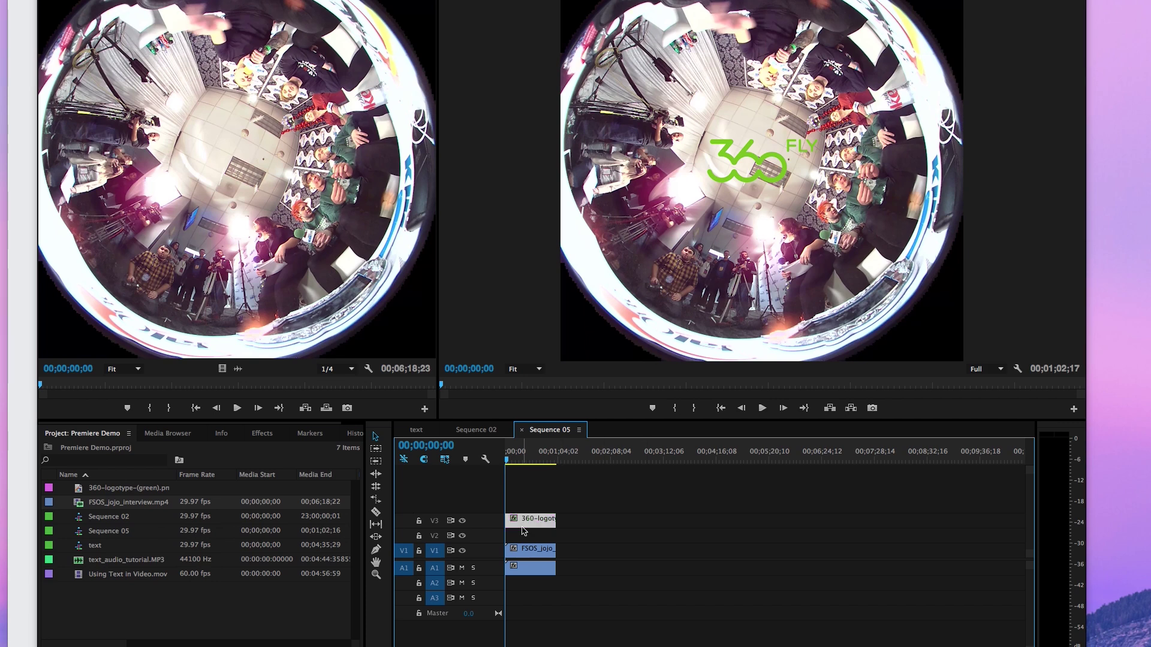
{"action": "key", "text": "Delete"}
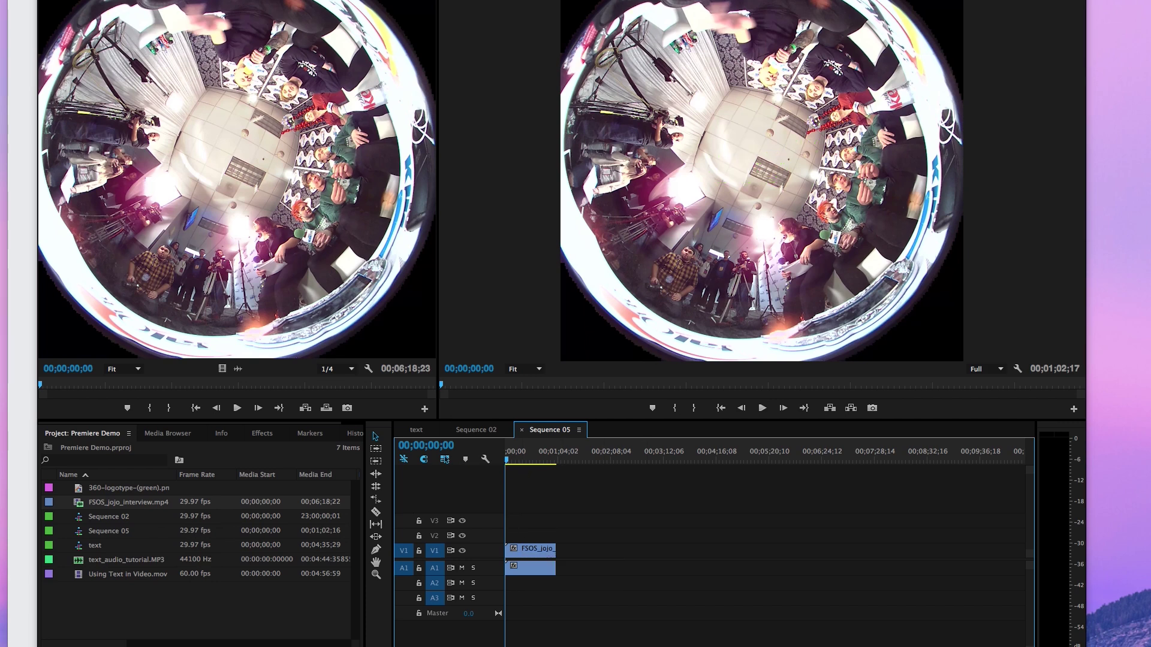
{"action": "left_click", "coordinate": [96, 0]}
{"action": "mouse_move", "coordinate": [120, 237]}
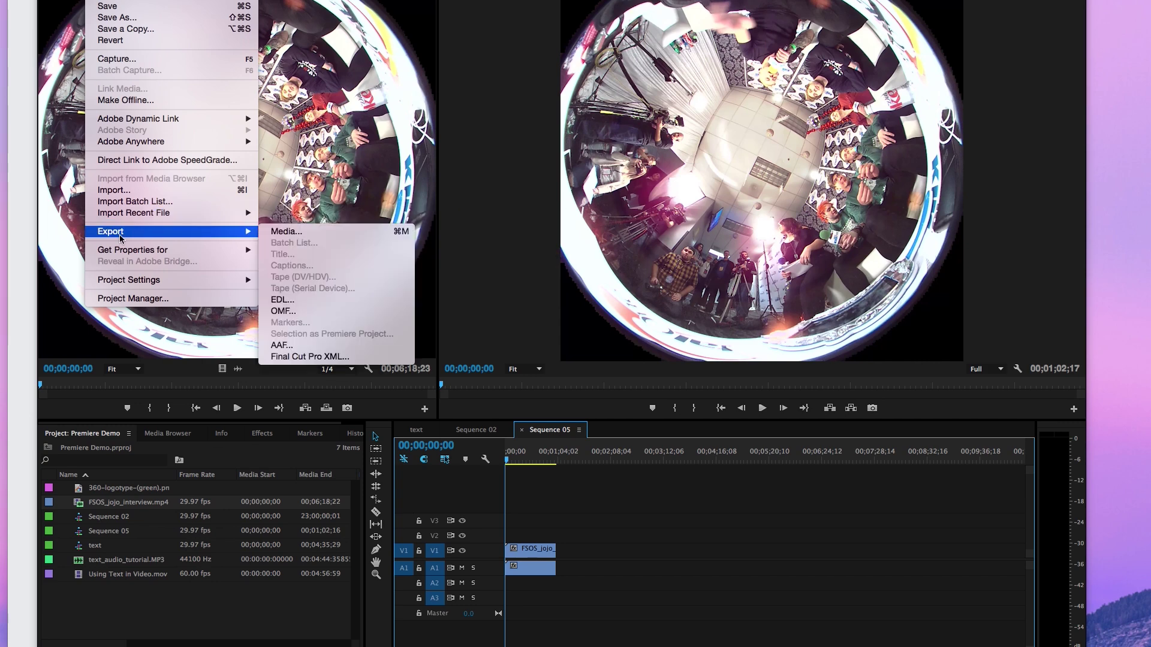
{"action": "left_click", "coordinate": [343, 231]}
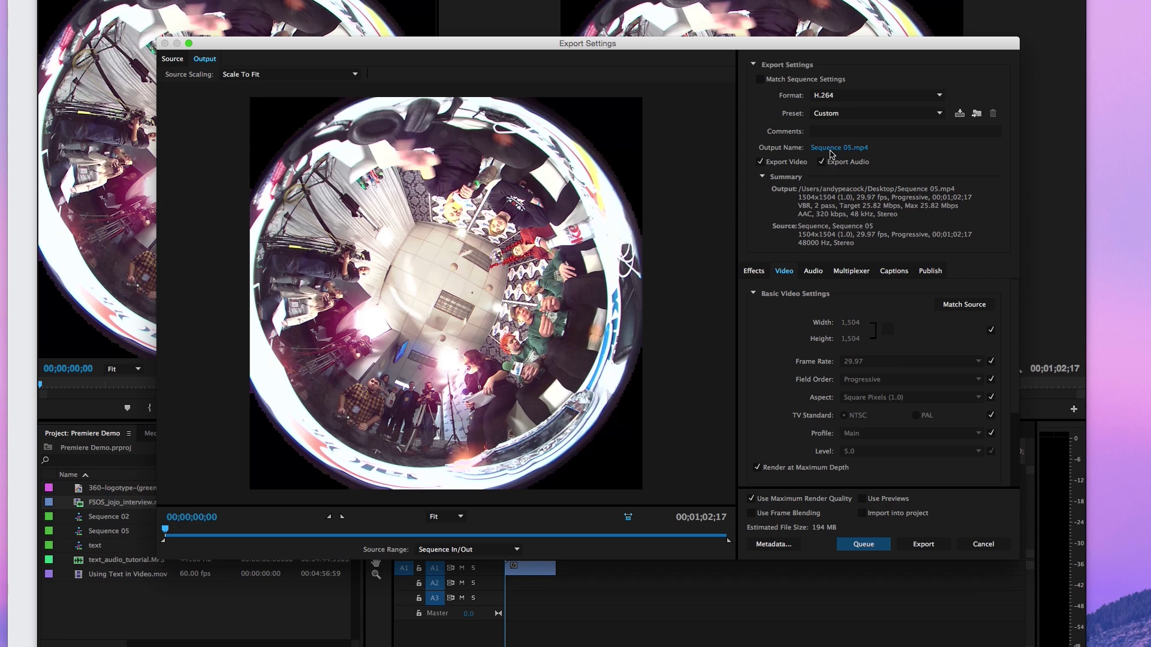
{"action": "left_click", "coordinate": [832, 150]}
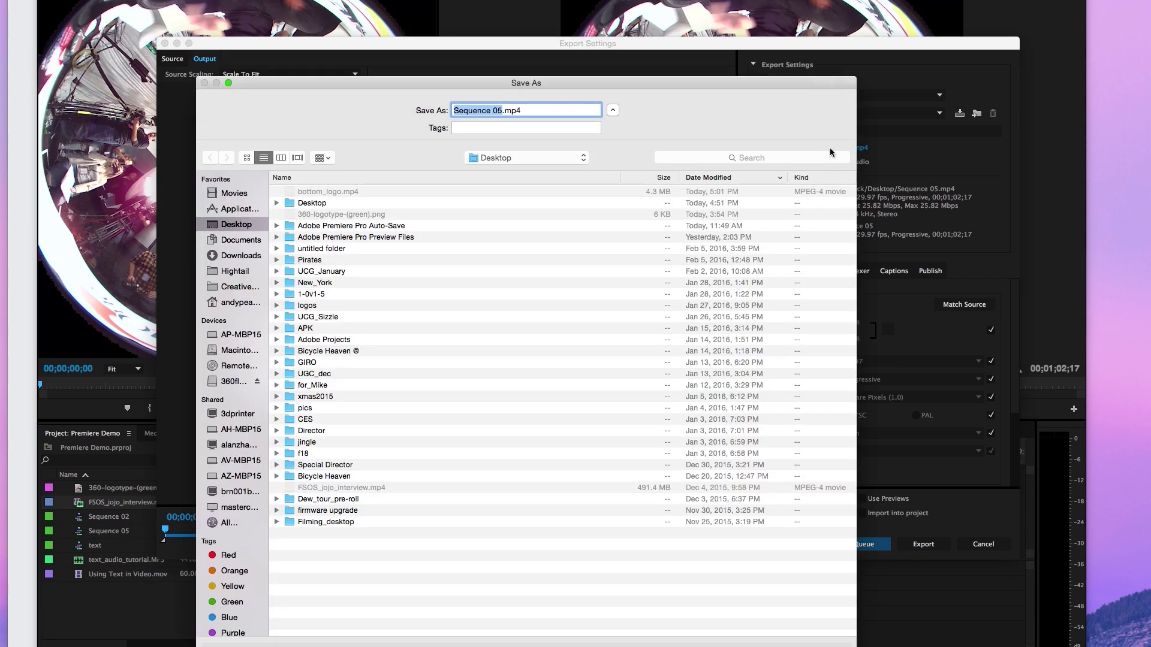
{"action": "type", "text": "FSOS"}
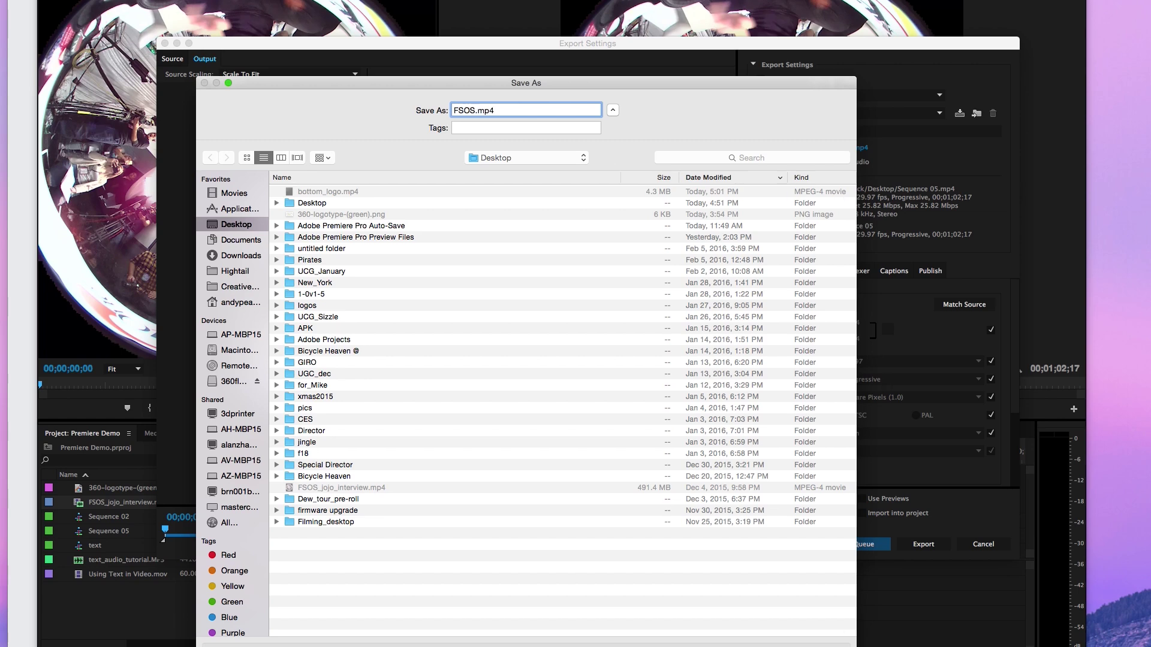
{"action": "key", "text": "Return"}
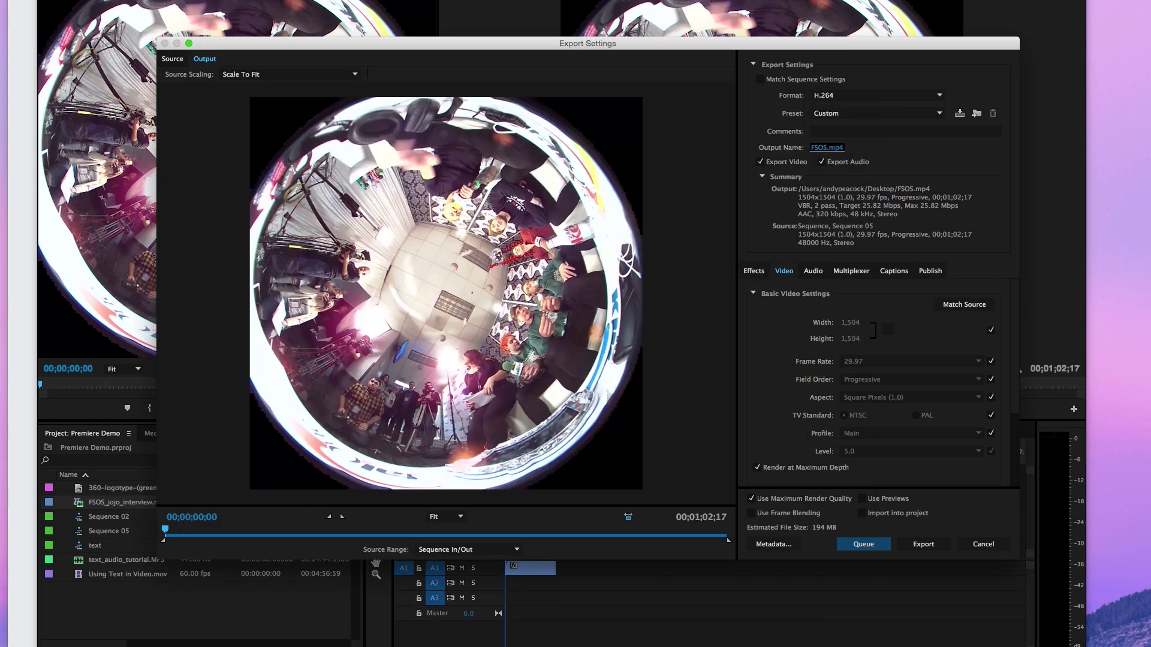
{"action": "left_click", "coordinate": [914, 546]}
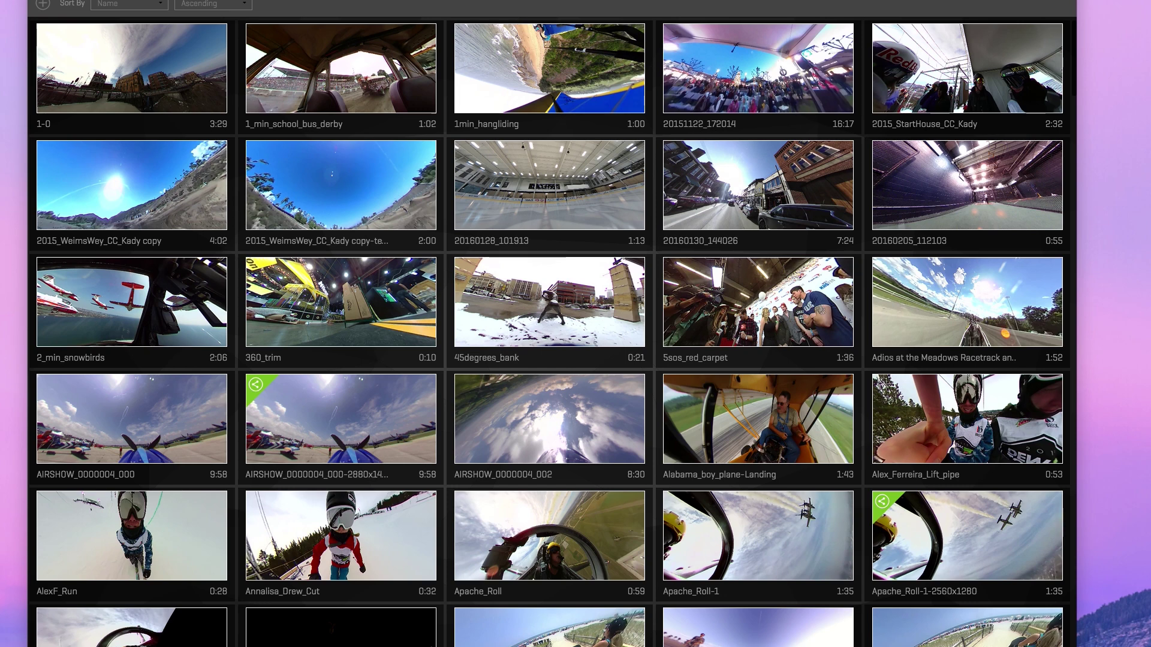
- Import FSOS.mp4 and bottom_logo.mp4 into the 360fly Director library
{"action": "left_click_drag", "start_coordinate": [842, 619], "coordinate": [454, 378]}
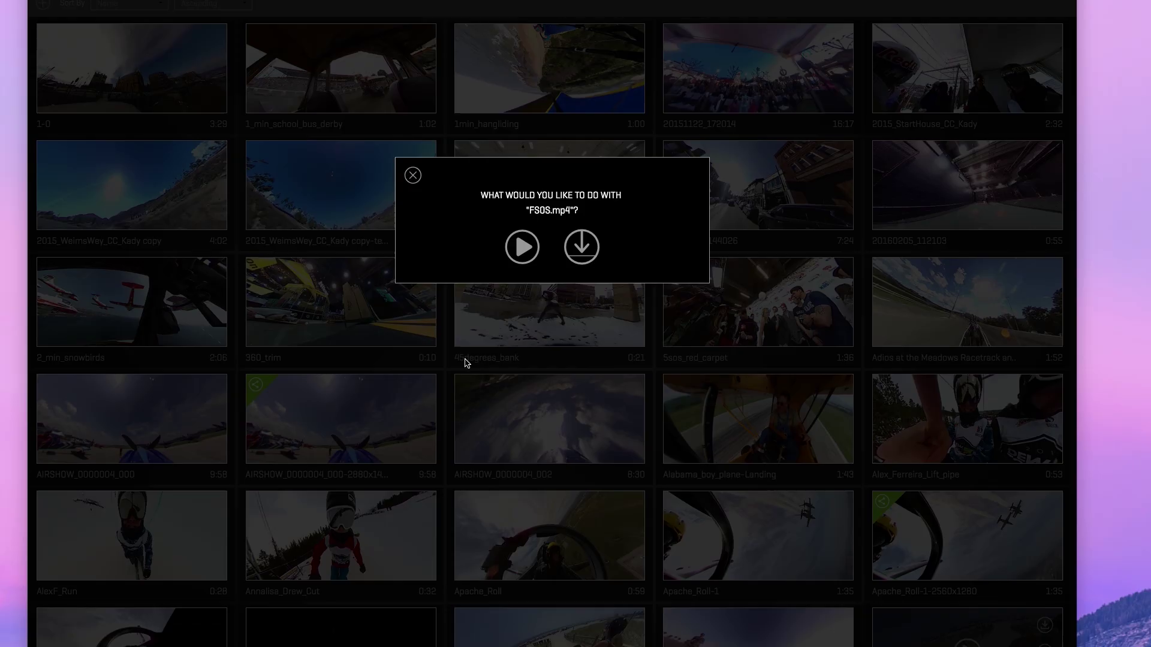
{"action": "left_click", "coordinate": [588, 252]}
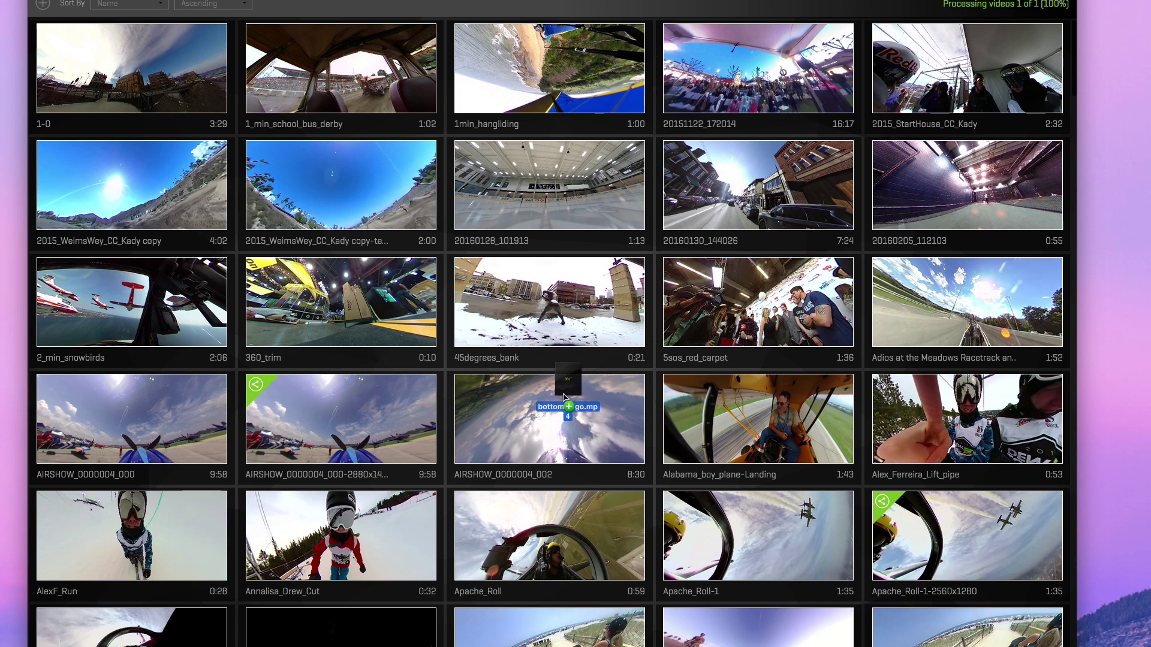
{"action": "left_click", "coordinate": [533, 363]}
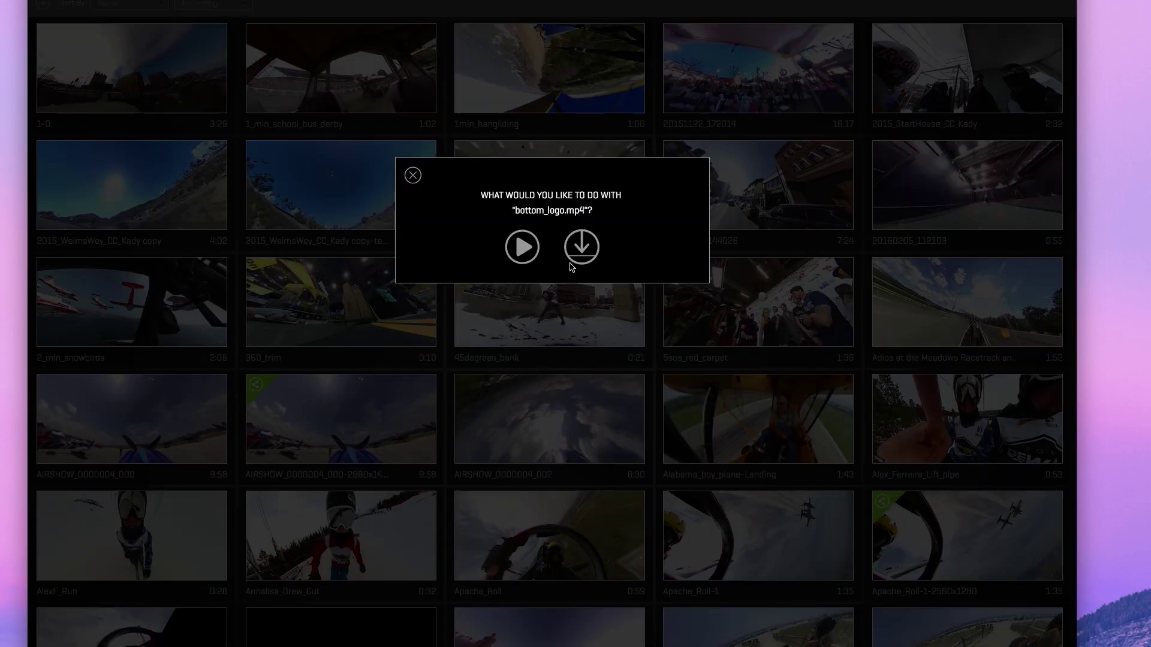
{"action": "left_click", "coordinate": [581, 257]}
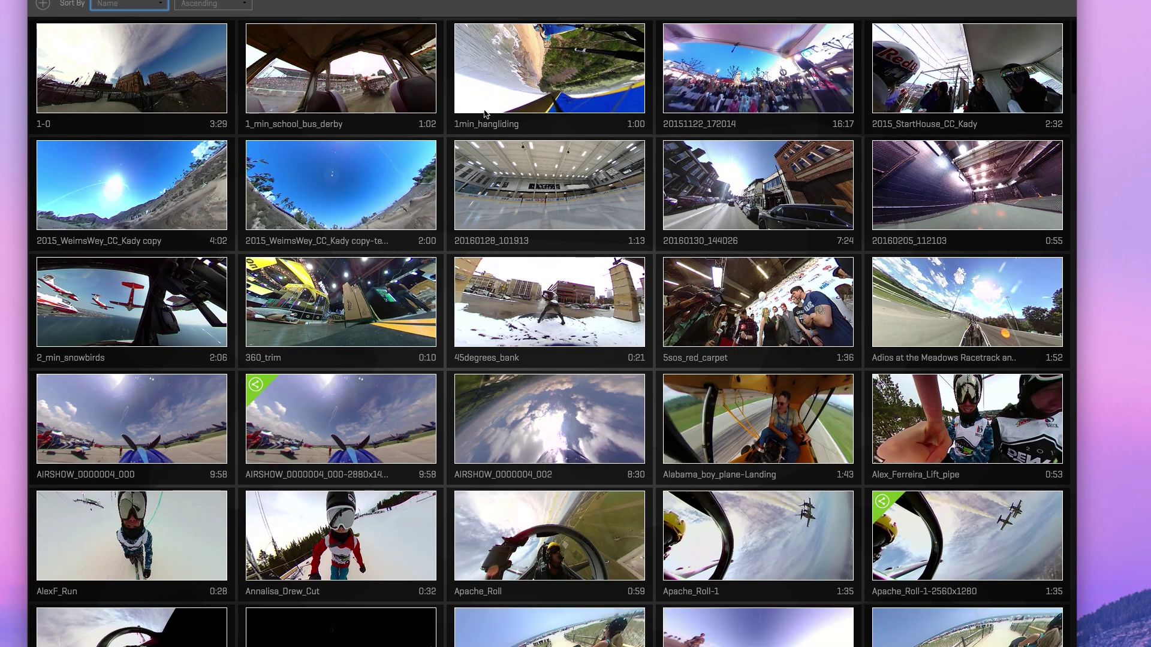
- Sort the library by Date, Descending, so the newest videos appear first
{"action": "mouse_move", "coordinate": [640, 145]}
{"action": "left_click", "coordinate": [139, 5]}
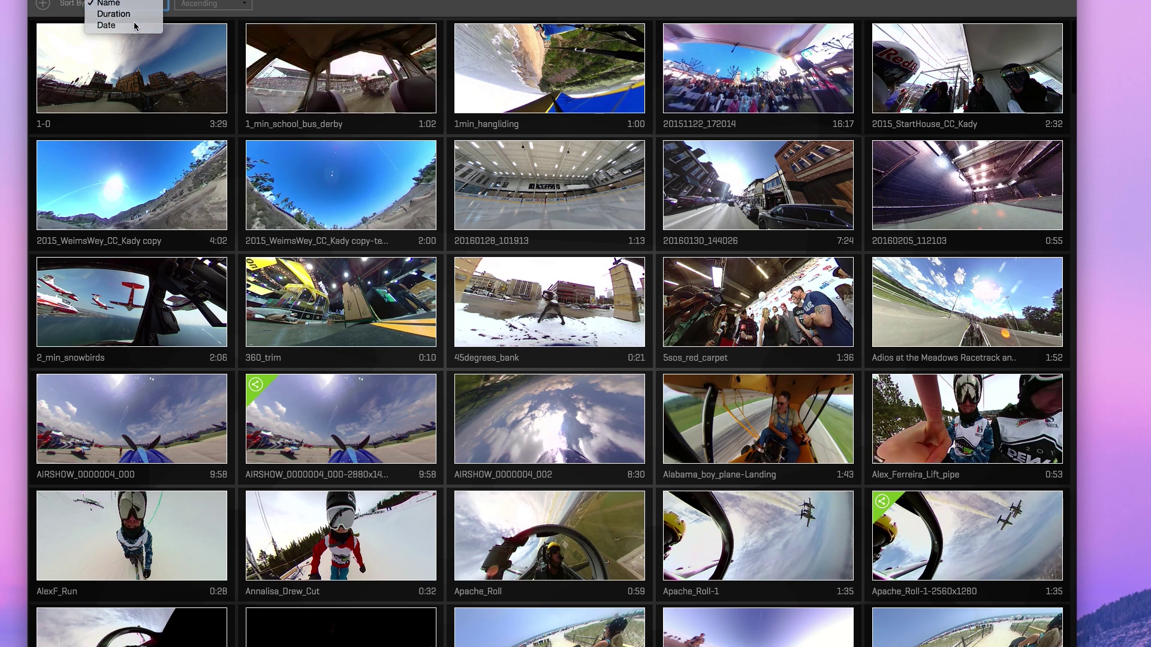
{"action": "left_click", "coordinate": [194, 22]}
{"action": "left_click", "coordinate": [215, 6]}
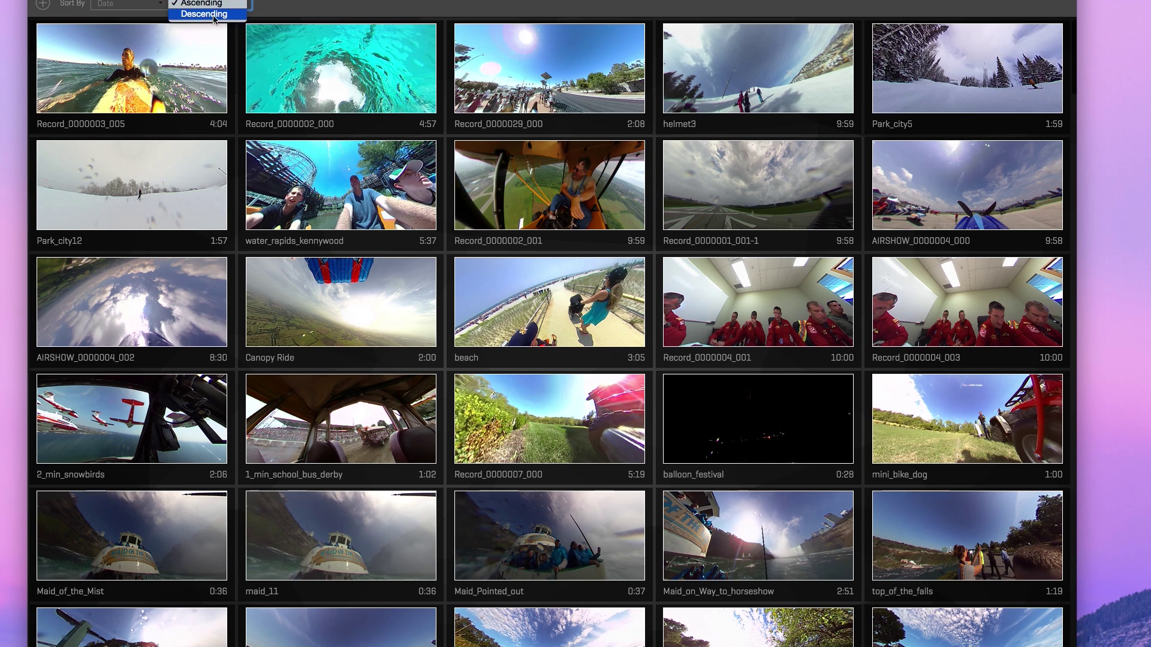
{"action": "left_click", "coordinate": [214, 18]}
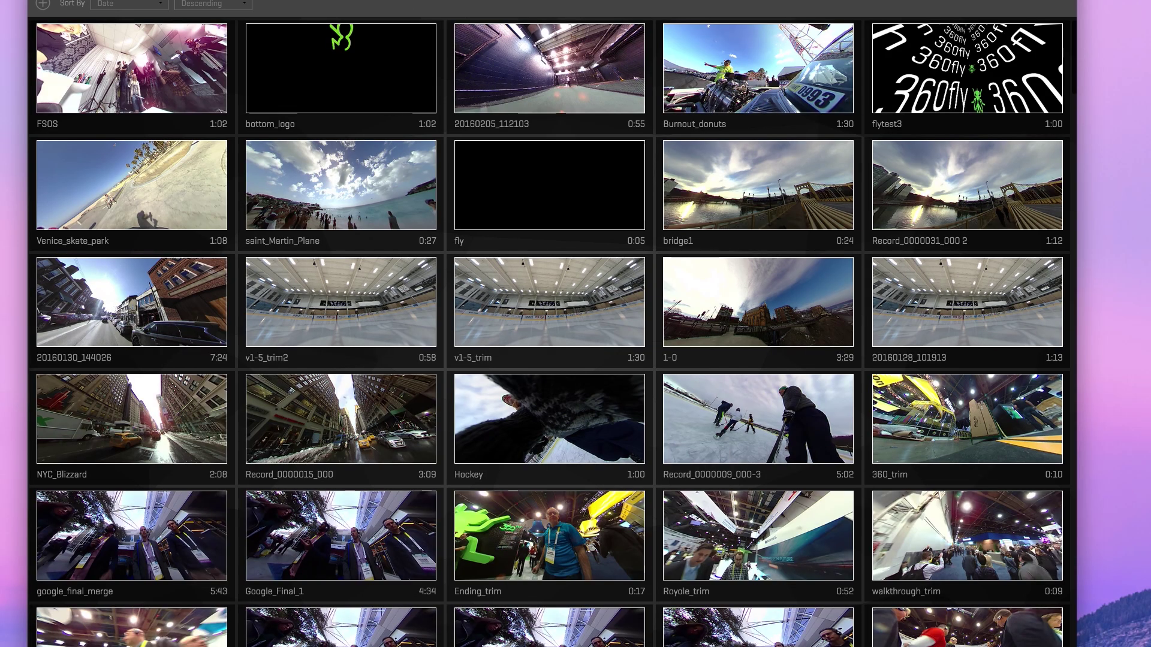
- Share bottom_logo as a 360° social media video, saving it to the Desktop
{"action": "mouse_move", "coordinate": [286, 52]}
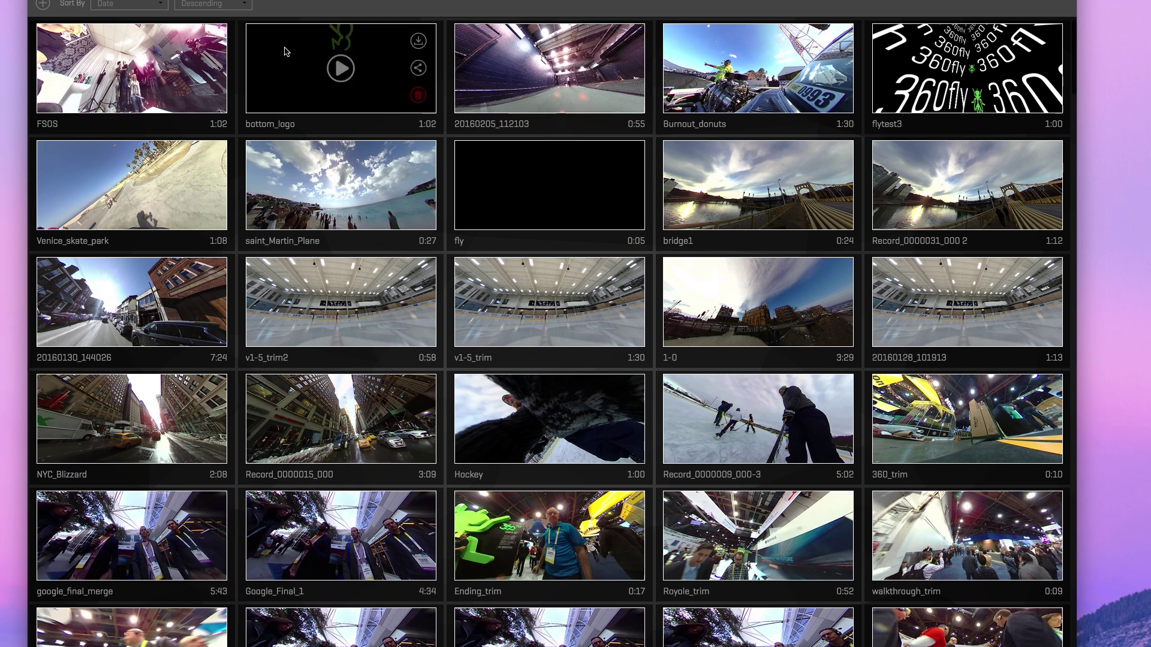
{"action": "left_click", "coordinate": [418, 71]}
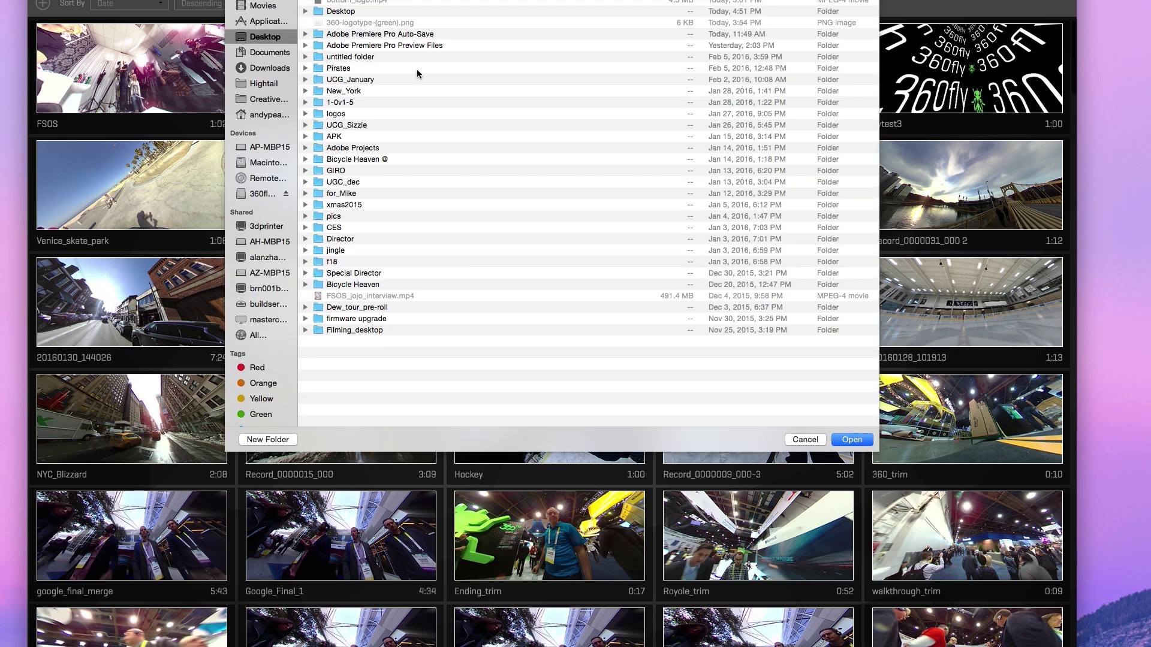
{"action": "left_click", "coordinate": [845, 440]}
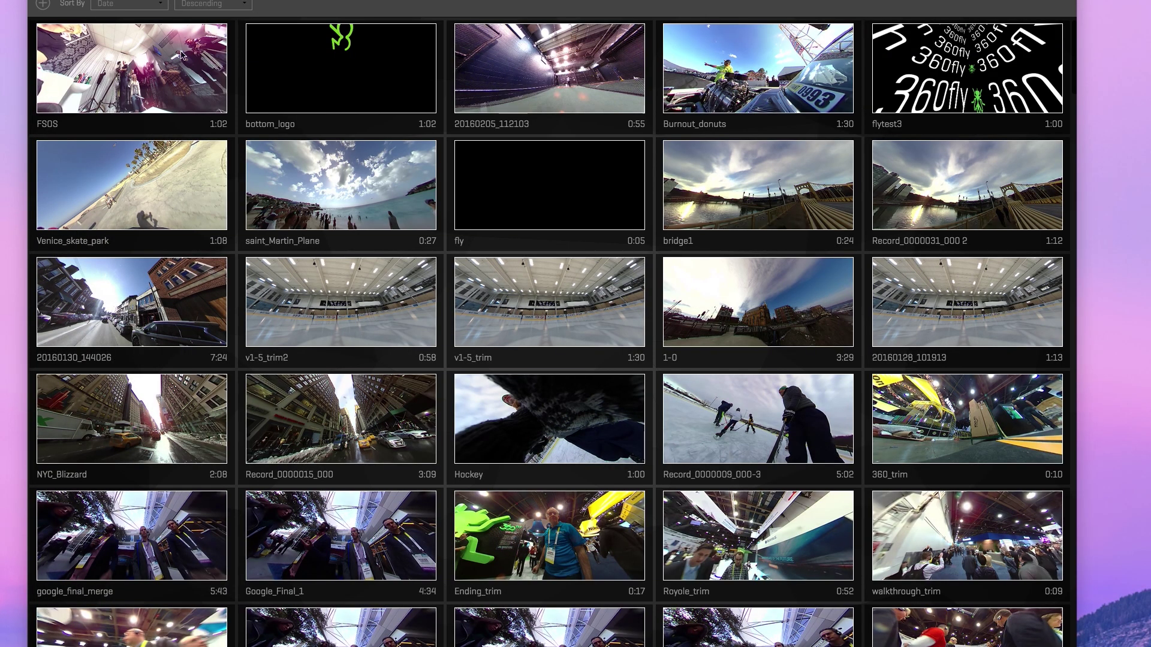
- Wait for the 360° social media video processing to finish and return to the library
{"action": "mouse_move", "coordinate": [173, 63]}
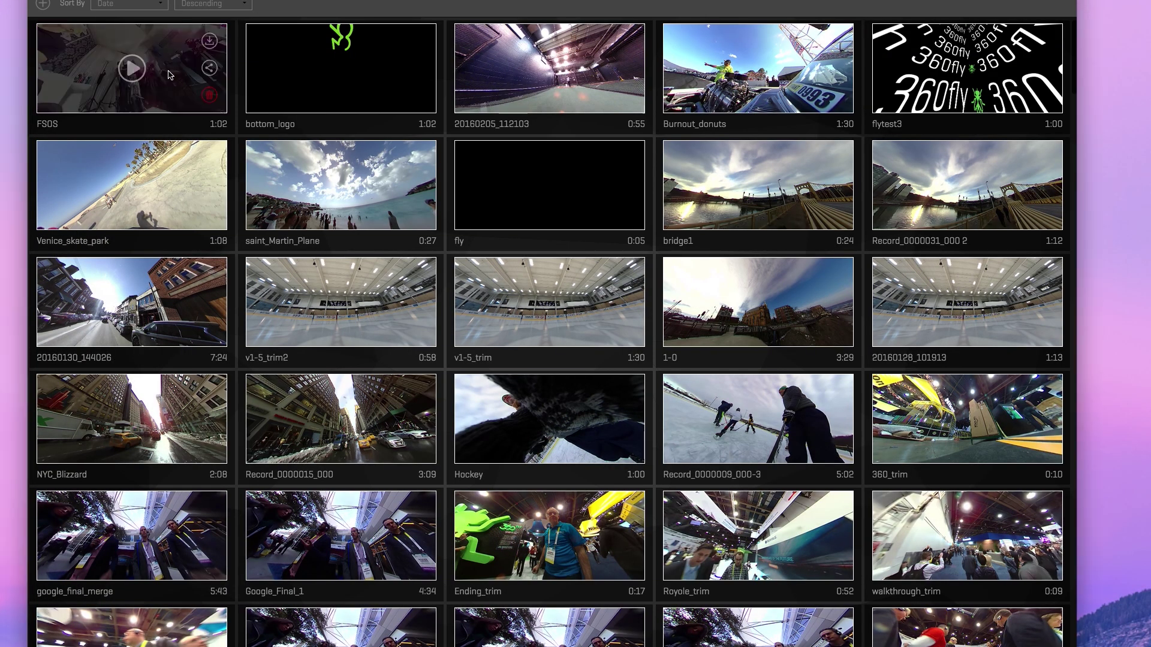
- Share FSOS as a social video and confirm the save location for the converted file
{"action": "left_click", "coordinate": [210, 68]}
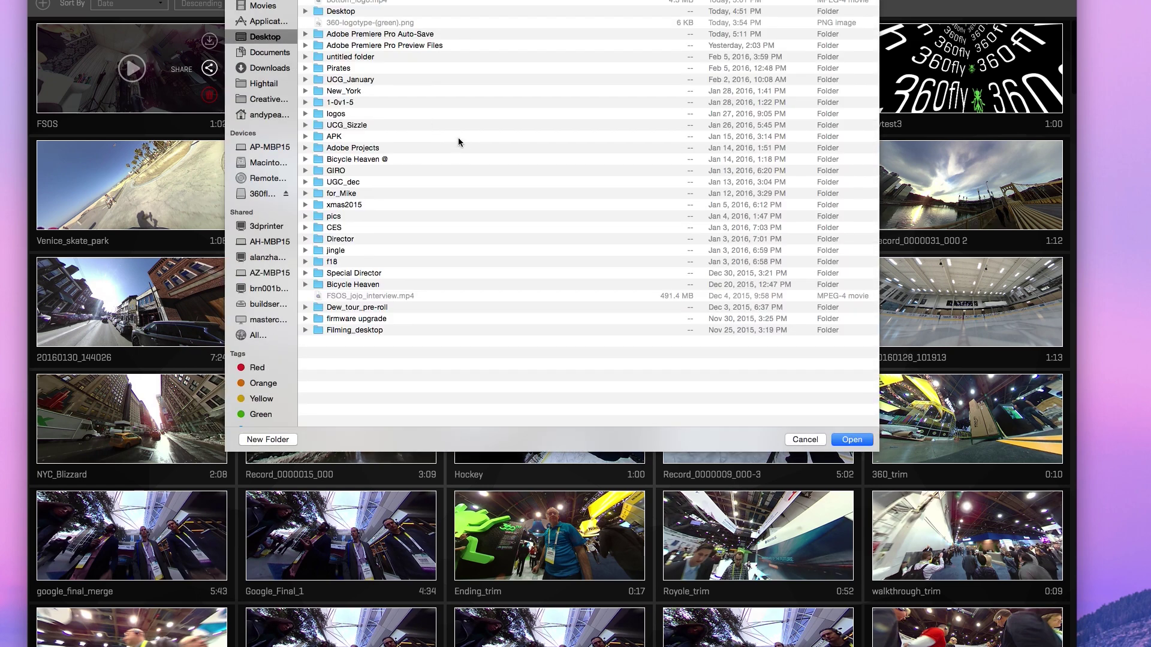
{"action": "left_click", "coordinate": [845, 443]}
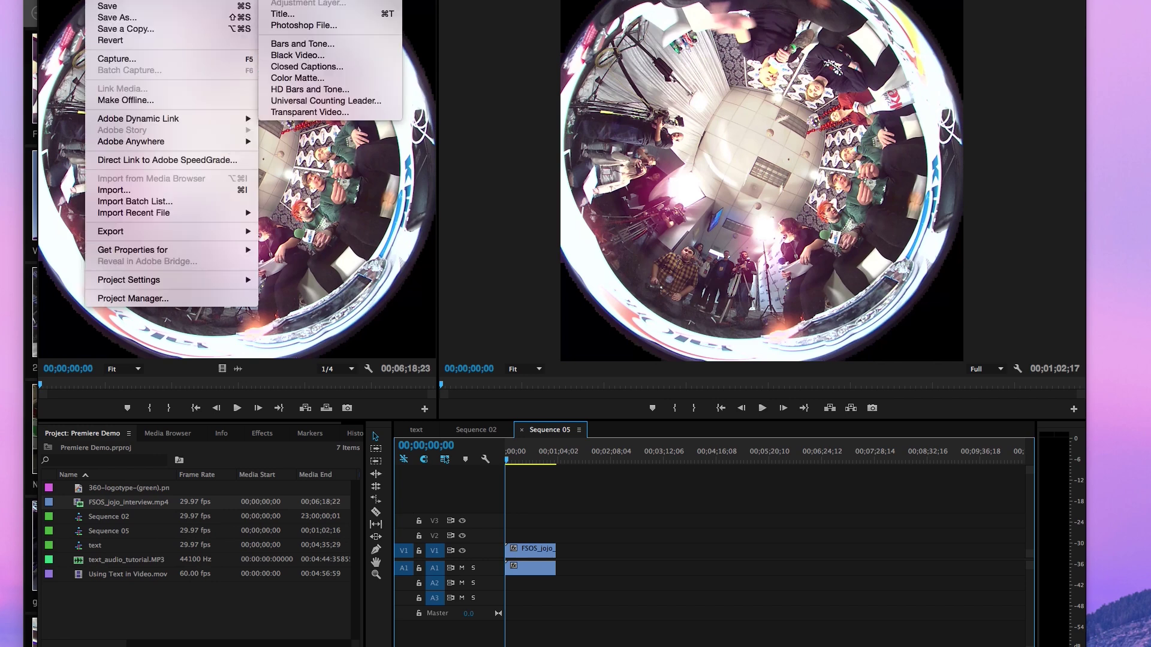
- Create Sequence 06 from the Custom > Director Export preset at 2560×1280
{"action": "key", "text": "super+n"}
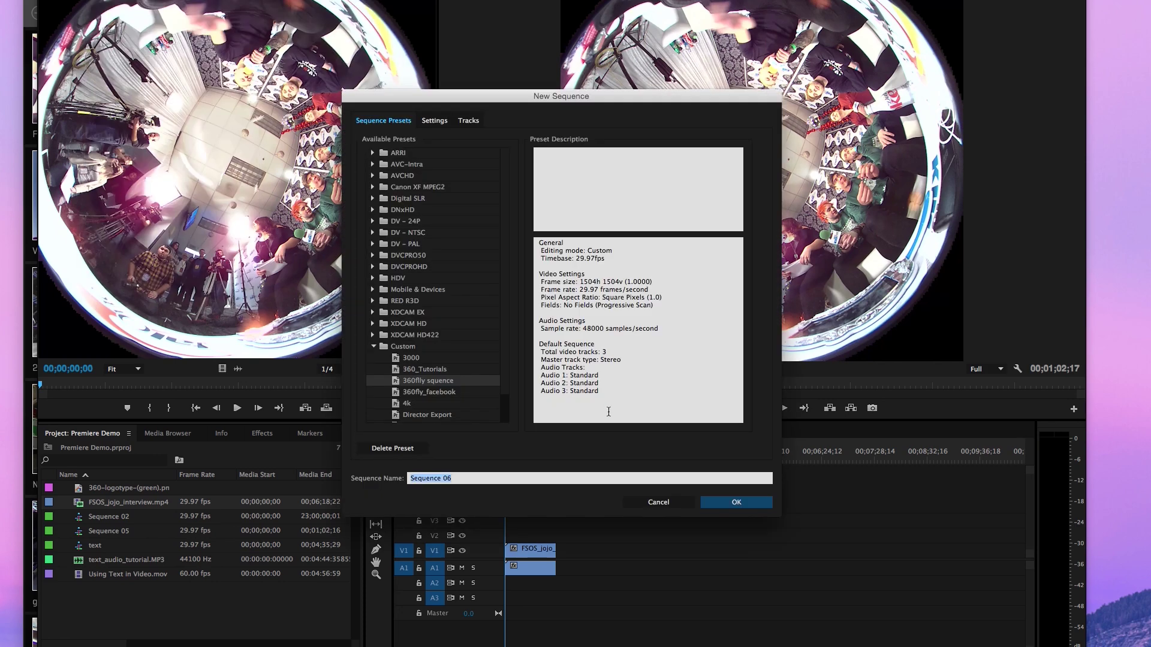
{"action": "scroll", "coordinate": [438, 384], "scroll_direction": "down", "scroll_amount": 2}
{"action": "left_click", "coordinate": [438, 384]}
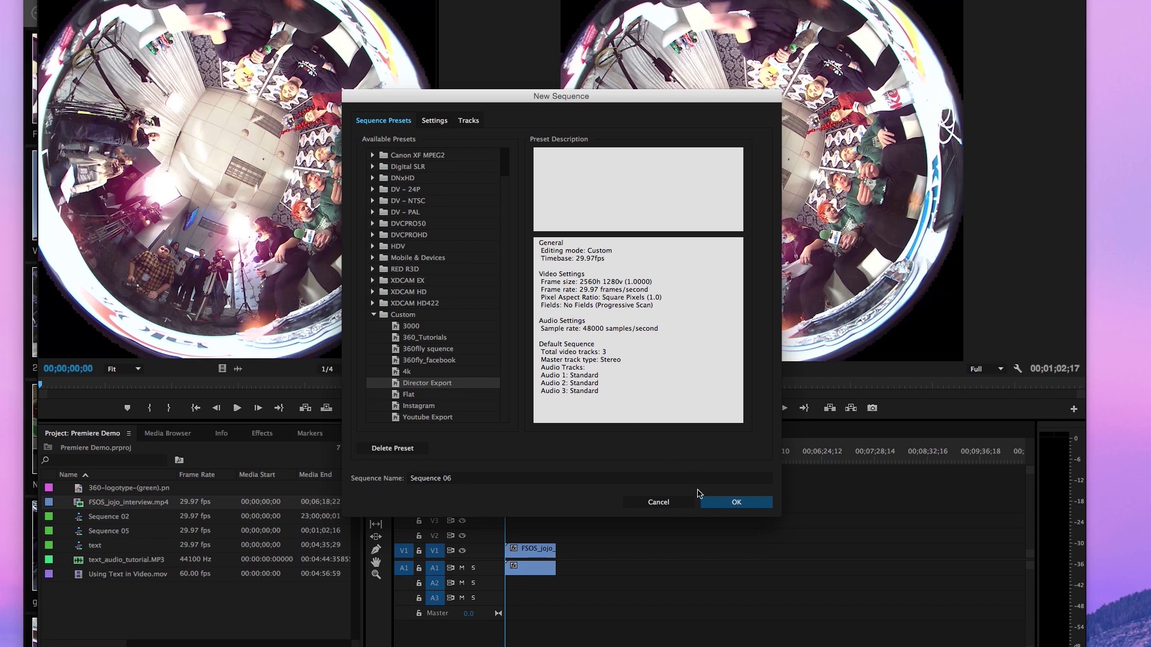
{"action": "left_click", "coordinate": [719, 503]}
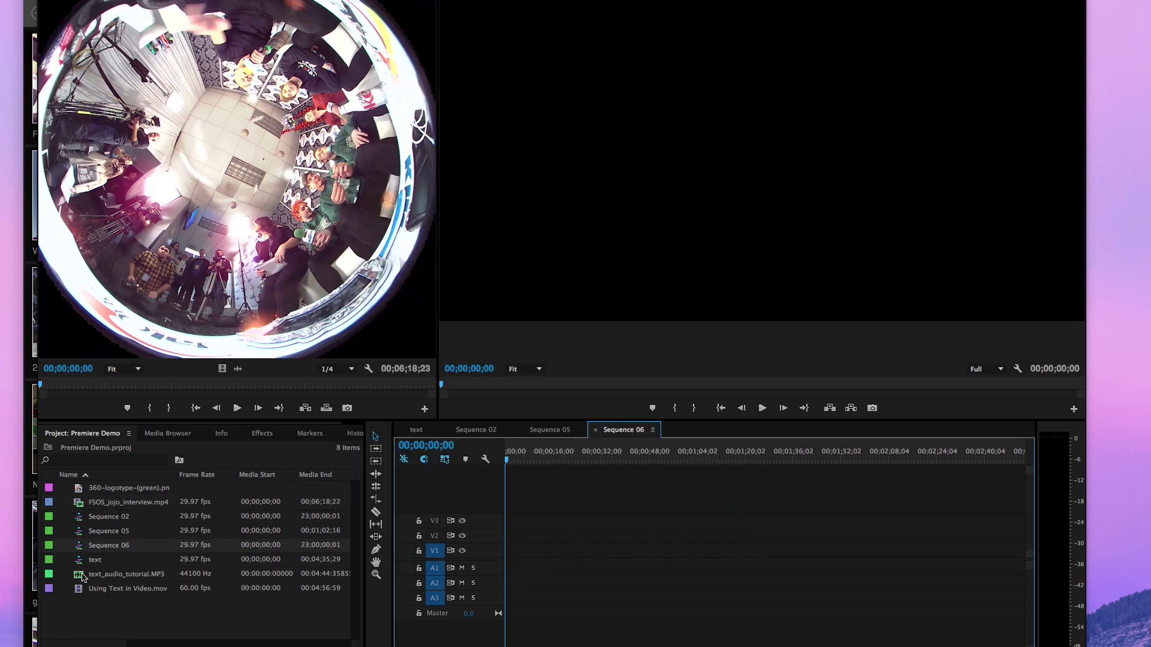
- Import FSOS-1.mp4 from the Desktop into the project
{"action": "left_click", "coordinate": [104, 0]}
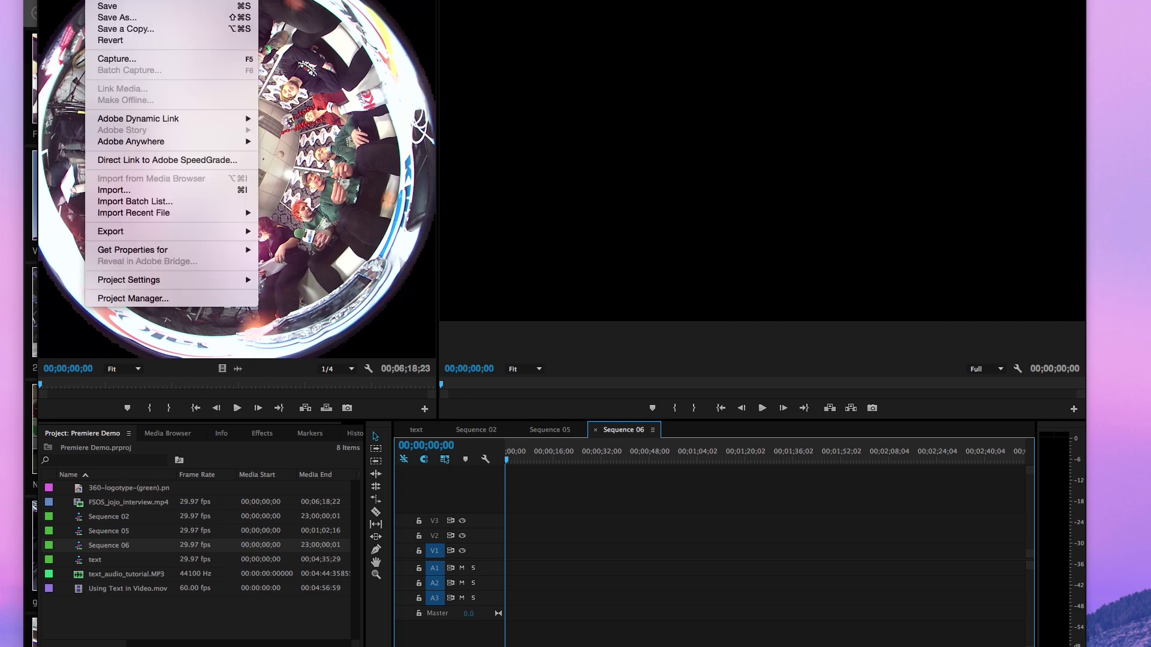
{"action": "left_click", "coordinate": [133, 190]}
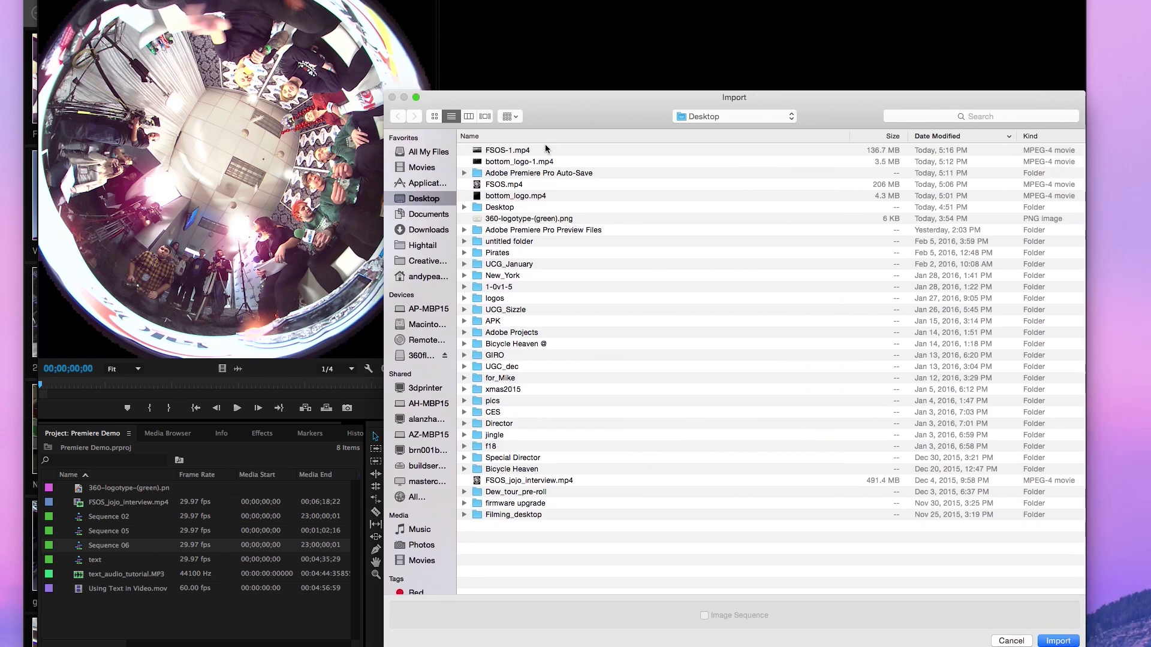
{"action": "left_click", "coordinate": [546, 150]}
{"action": "left_click", "coordinate": [1055, 641]}
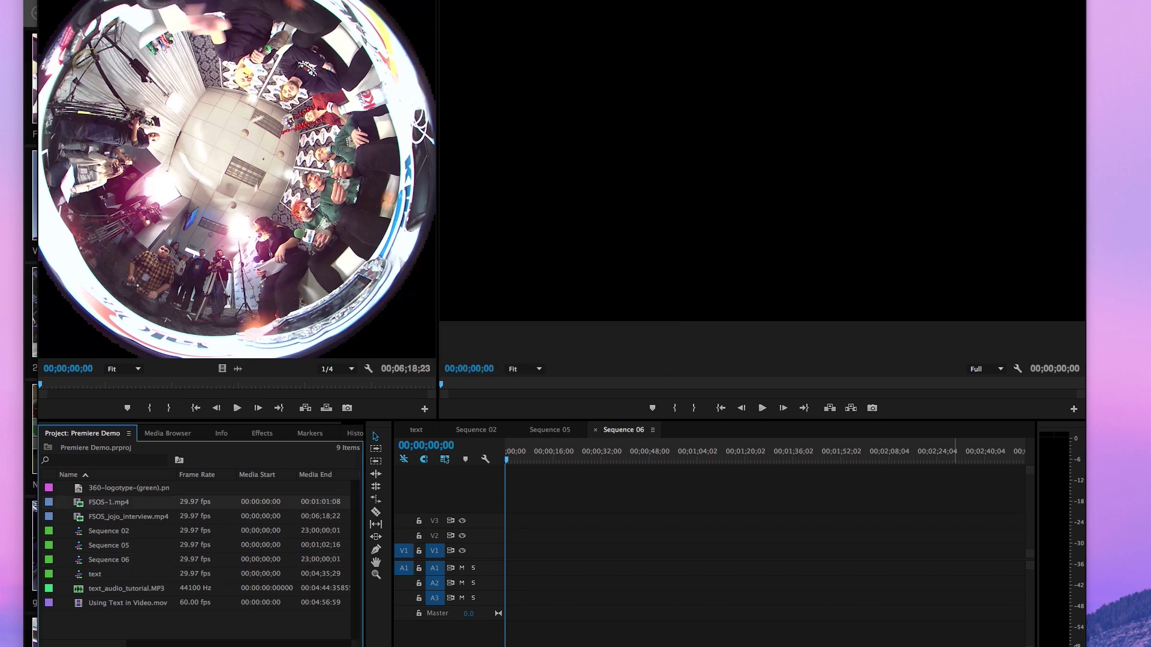
- Import bottom_logo-1.mp4 from the Desktop into the project
{"action": "left_click", "coordinate": [102, 0]}
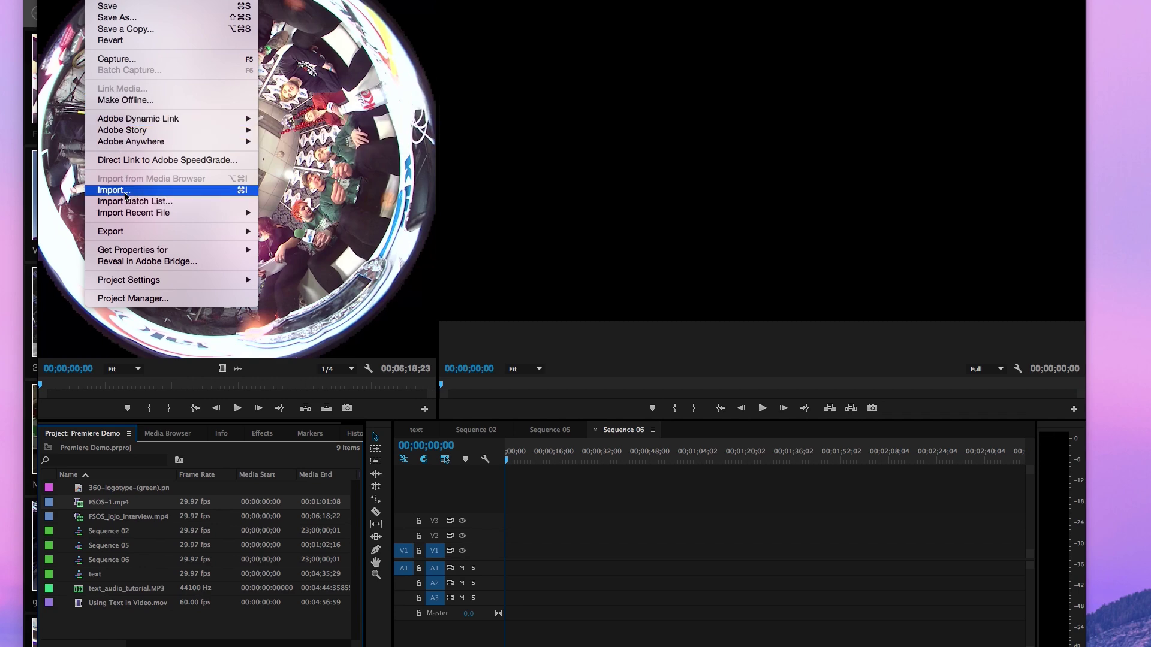
{"action": "left_click", "coordinate": [126, 194]}
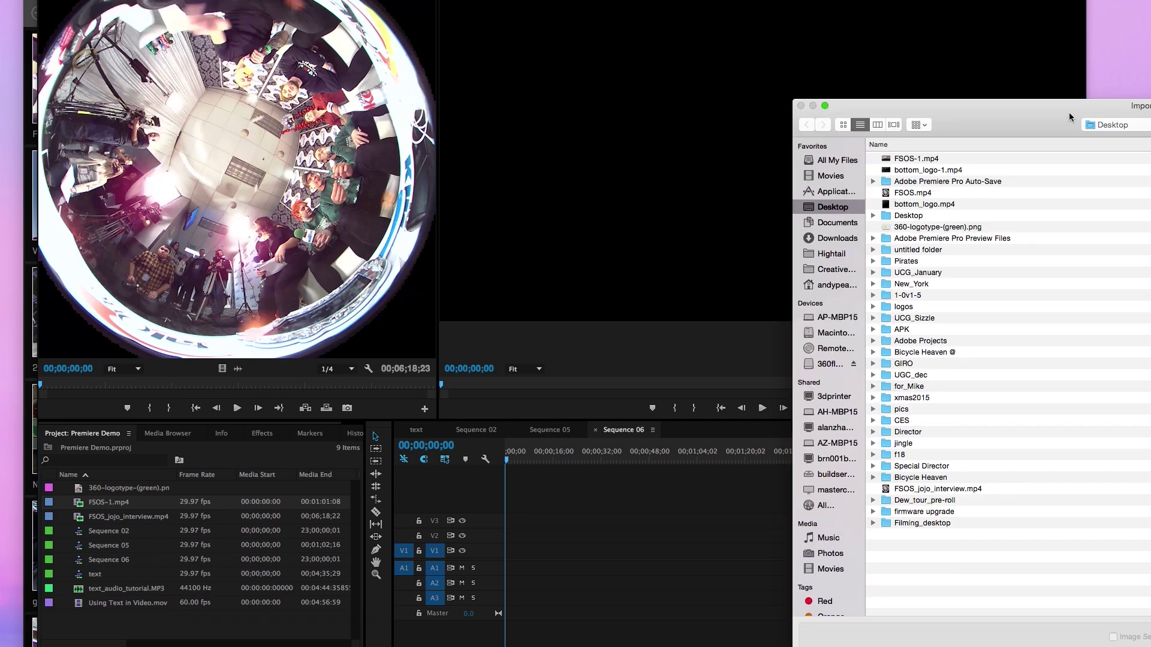
{"action": "left_click_drag", "start_coordinate": [1071, 117], "coordinate": [689, 109]}
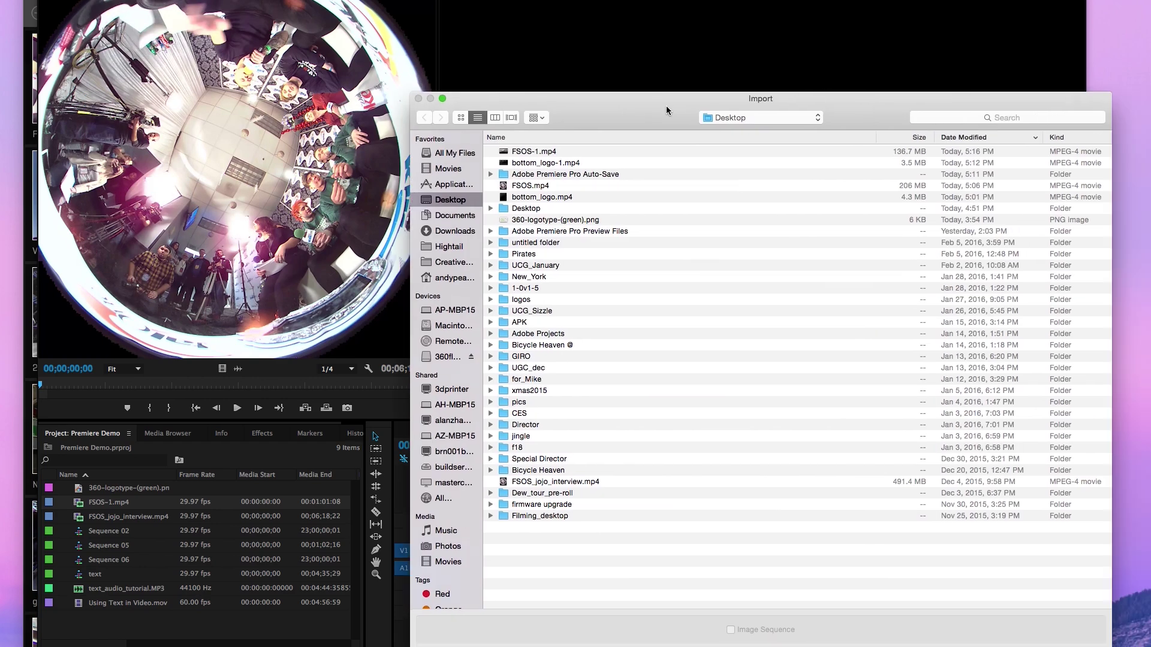
{"action": "left_click", "coordinate": [603, 163]}
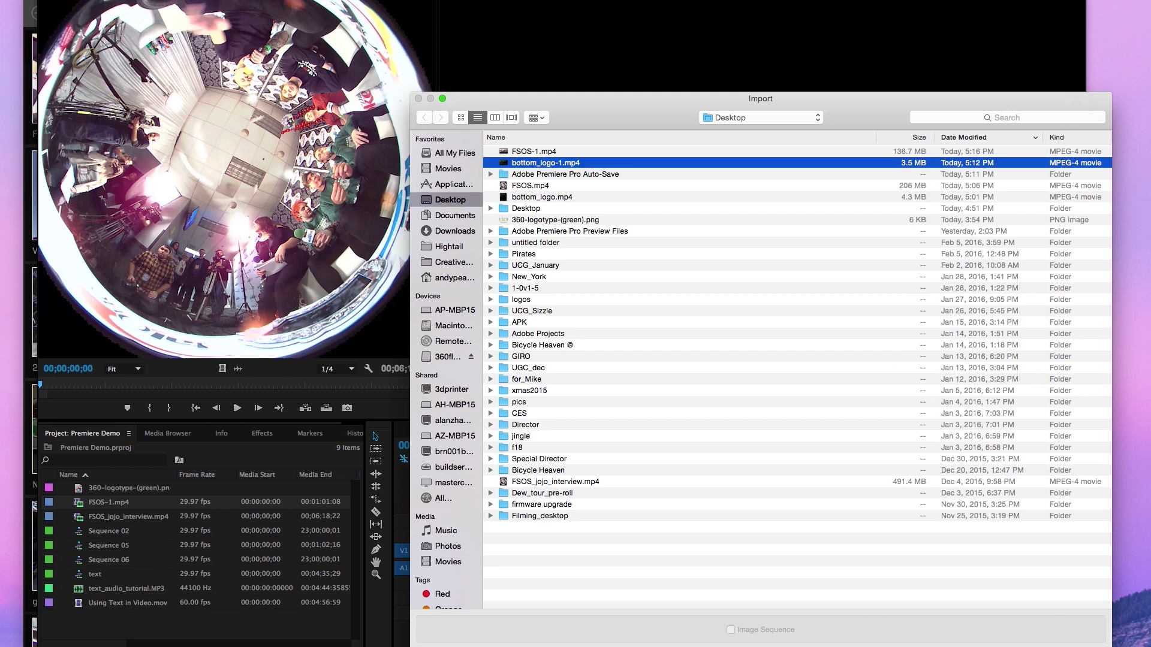
{"action": "key", "text": "Return"}
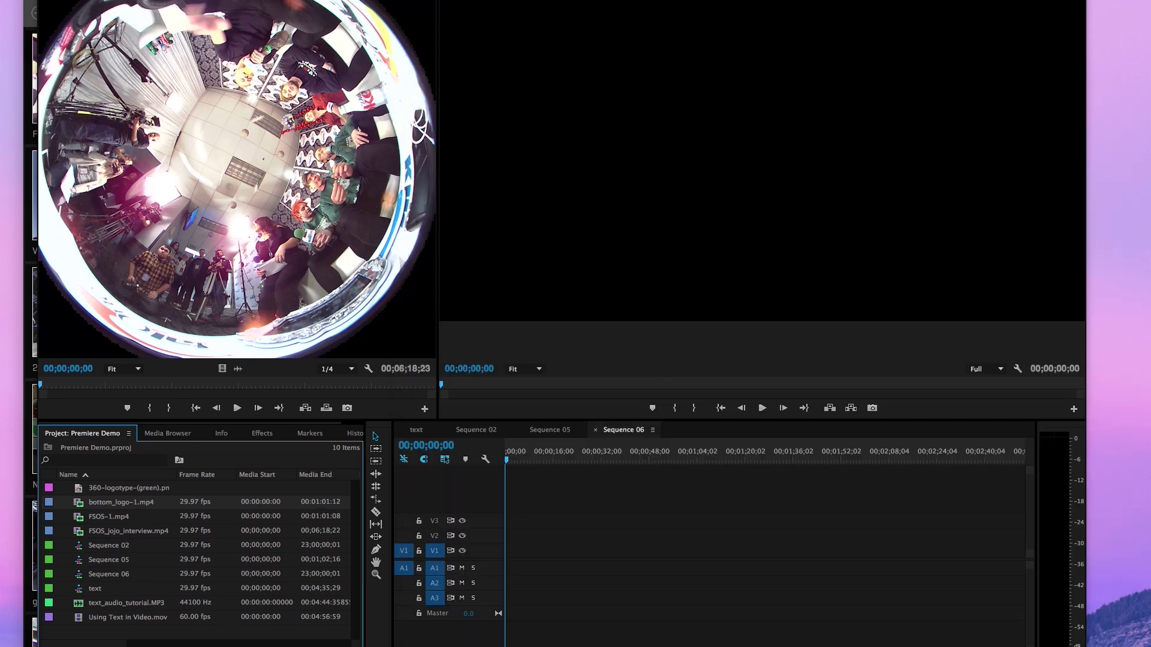
- Place FSOS-1.mp4 on V1 at the start of Sequence 06 and scrub through it
{"action": "left_click", "coordinate": [93, 516]}
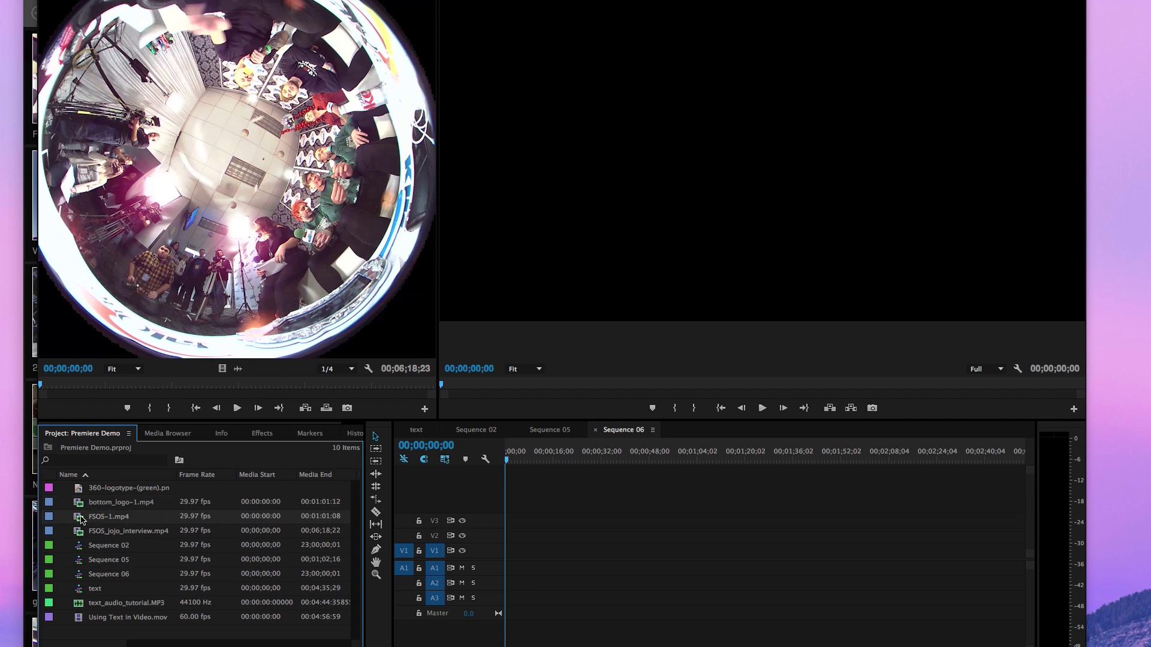
{"action": "left_click_drag", "start_coordinate": [460, 525], "coordinate": [517, 551]}
{"action": "left_click", "coordinate": [524, 461]}
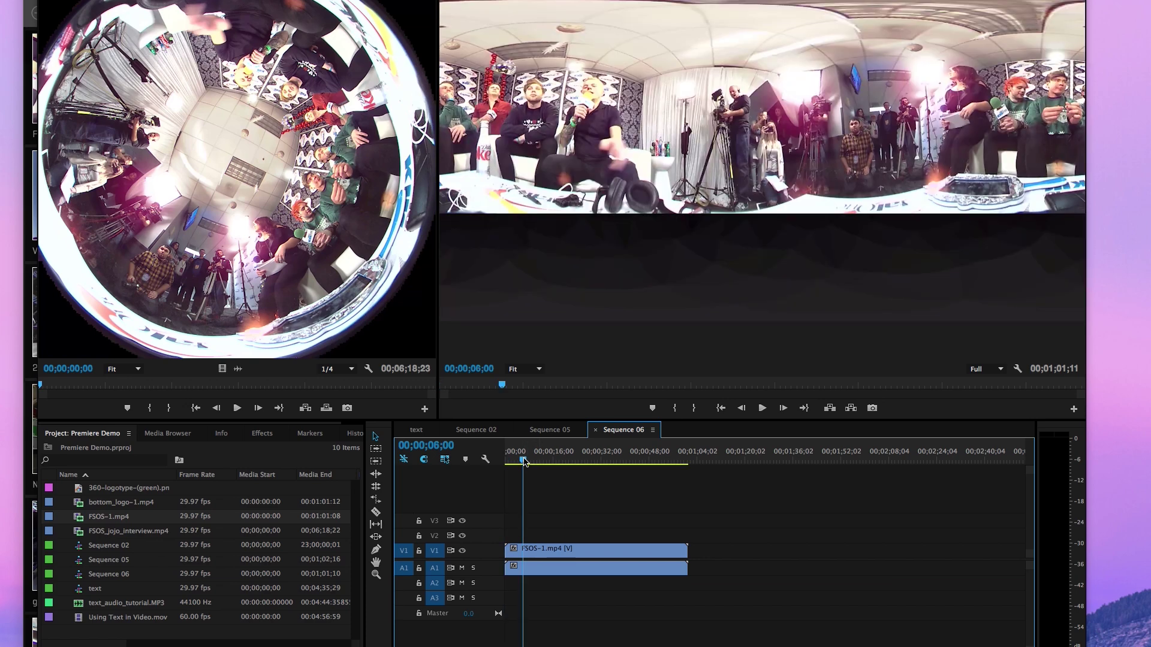
{"action": "mouse_move", "coordinate": [525, 462]}
{"action": "left_mouse_down"}
{"action": "mouse_move", "coordinate": [655, 465]}
{"action": "mouse_move", "coordinate": [506, 467]}
{"action": "left_mouse_up"}
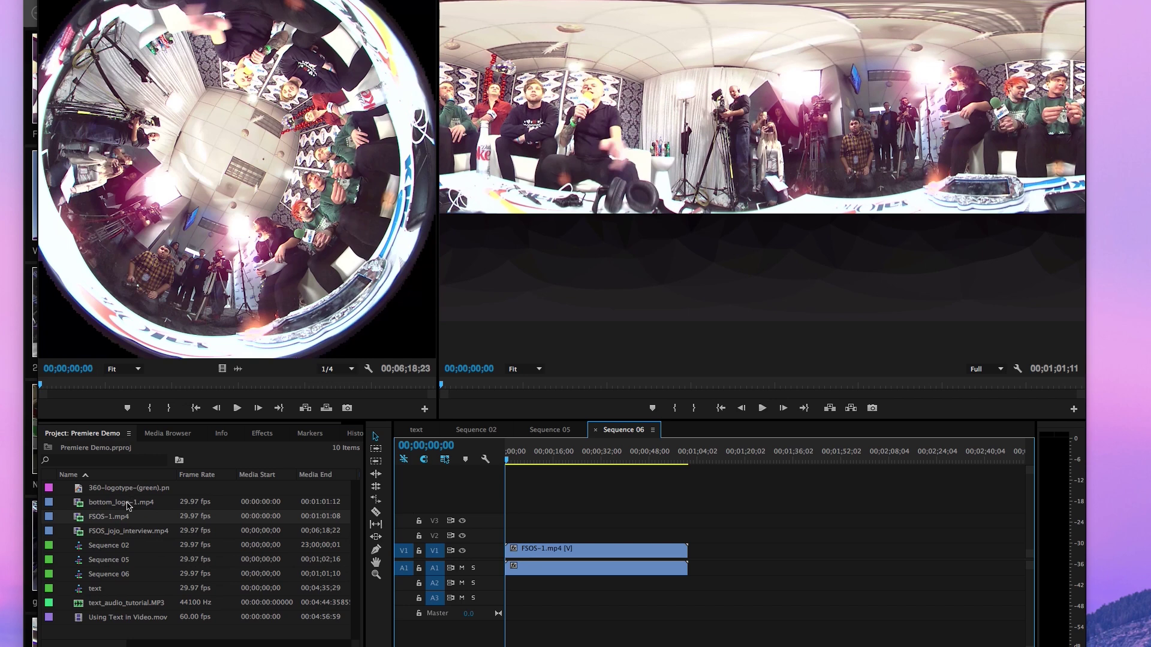
- Add bottom_logo-1.mp4 on V2 above the interview, starting at zero
{"action": "left_click_drag", "start_coordinate": [127, 506], "coordinate": [507, 533]}
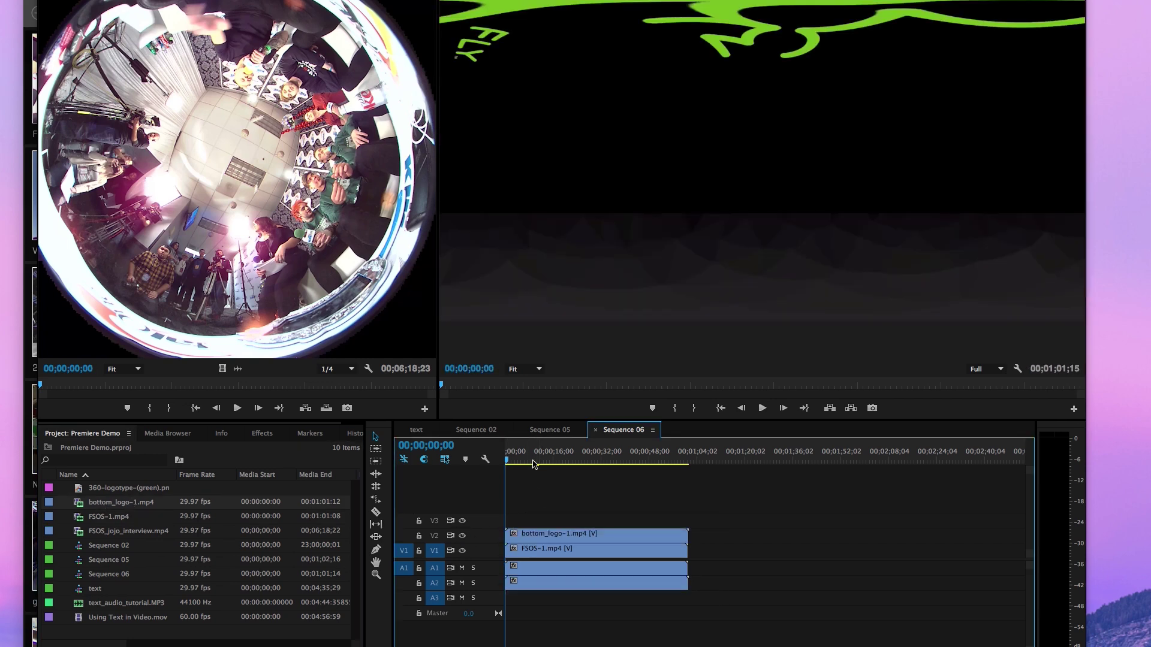
{"action": "left_click", "coordinate": [514, 459]}
{"action": "left_click", "coordinate": [529, 459]}
- Search the effects for 'flip' and apply Vertical Flip to the logo clip
{"action": "left_click_drag", "start_coordinate": [529, 464], "coordinate": [506, 465]}
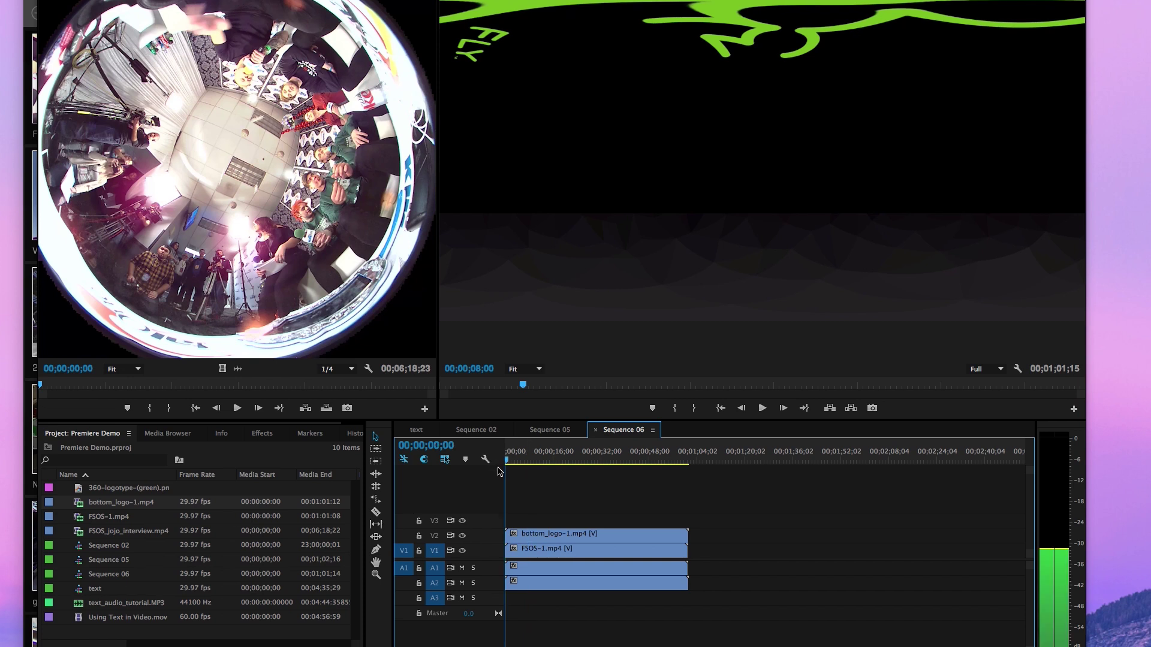
{"action": "left_click", "coordinate": [144, 459]}
{"action": "type", "text": "f"}
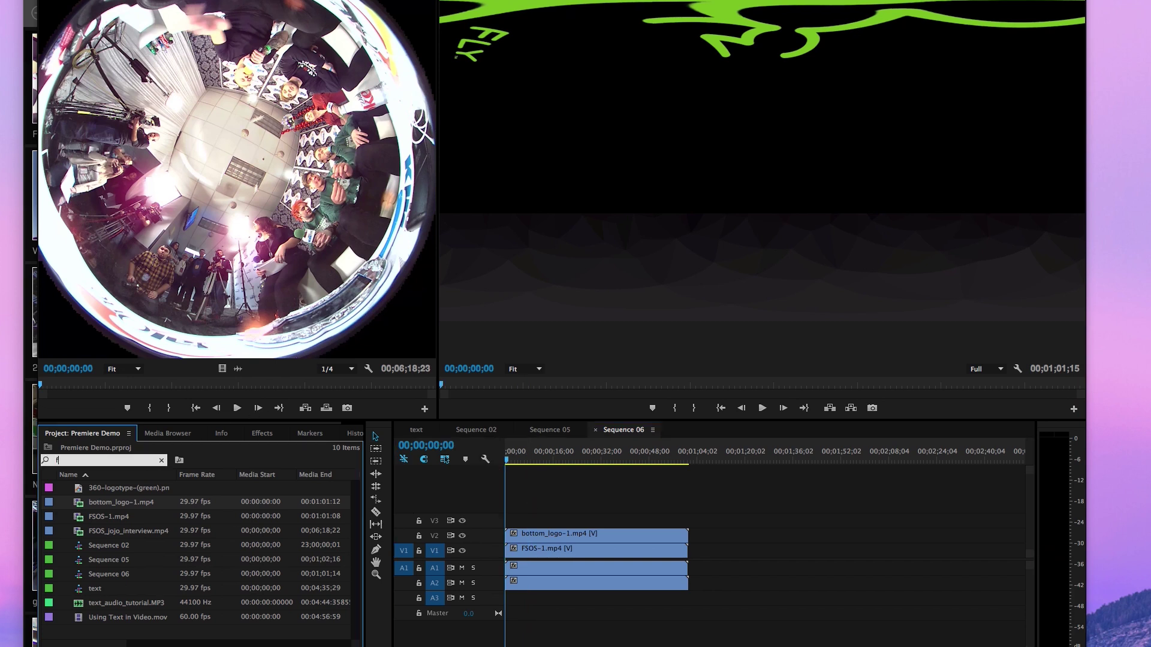
{"action": "type", "text": "il"}
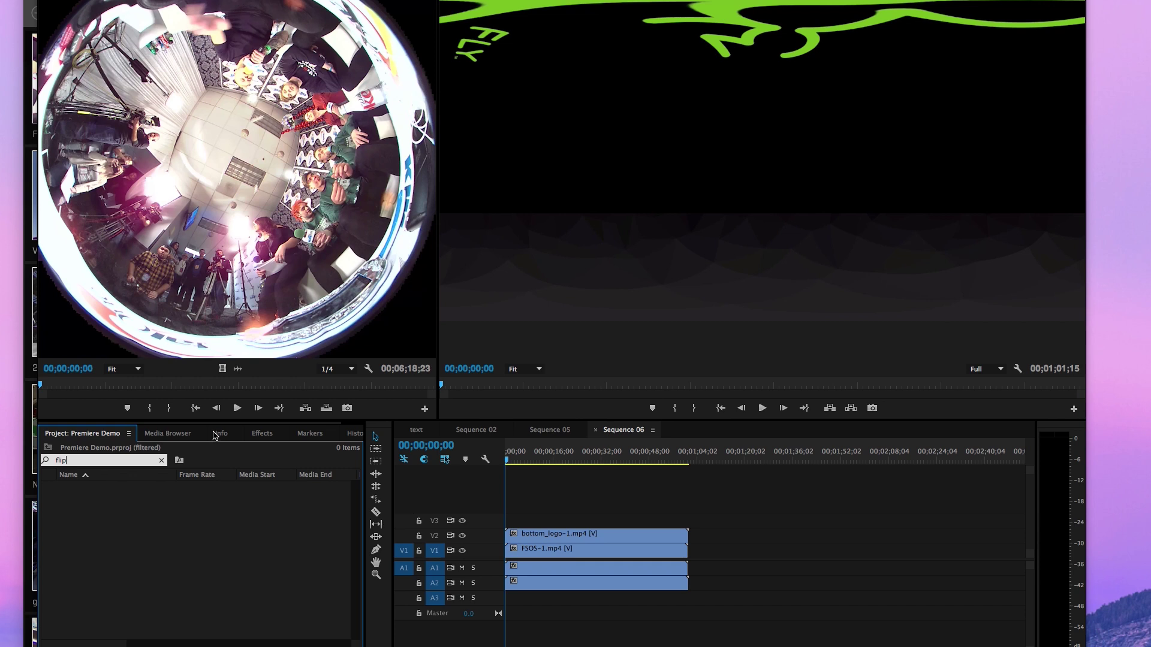
{"action": "left_click", "coordinate": [258, 435]}
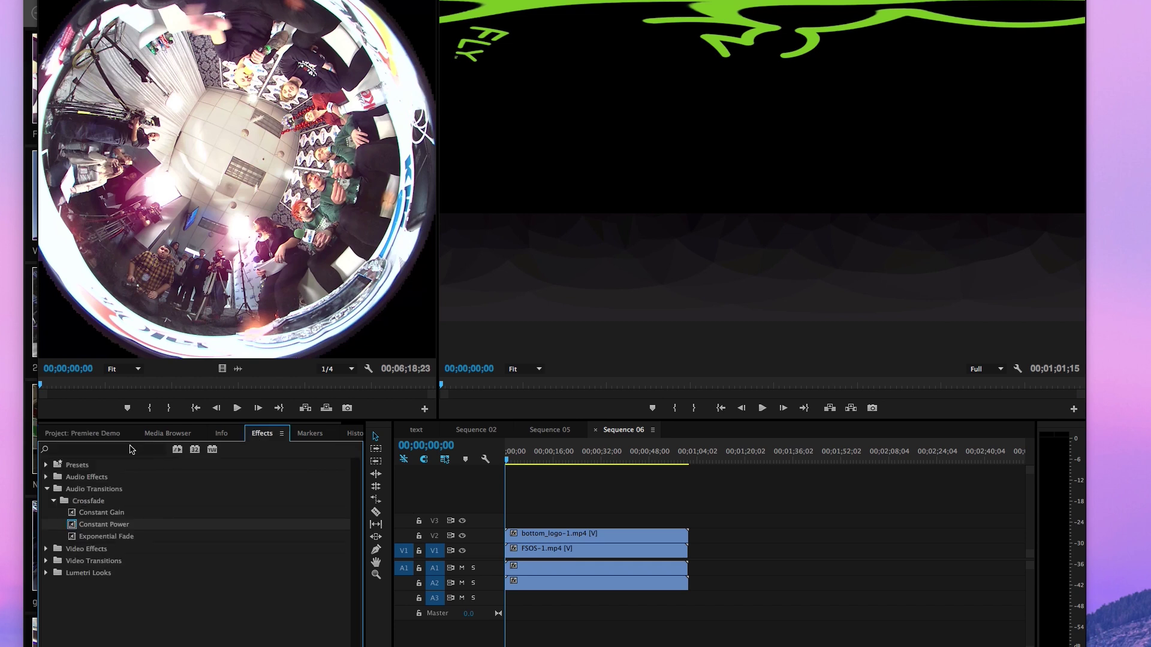
{"action": "left_click", "coordinate": [130, 447]}
{"action": "type", "text": "flip"}
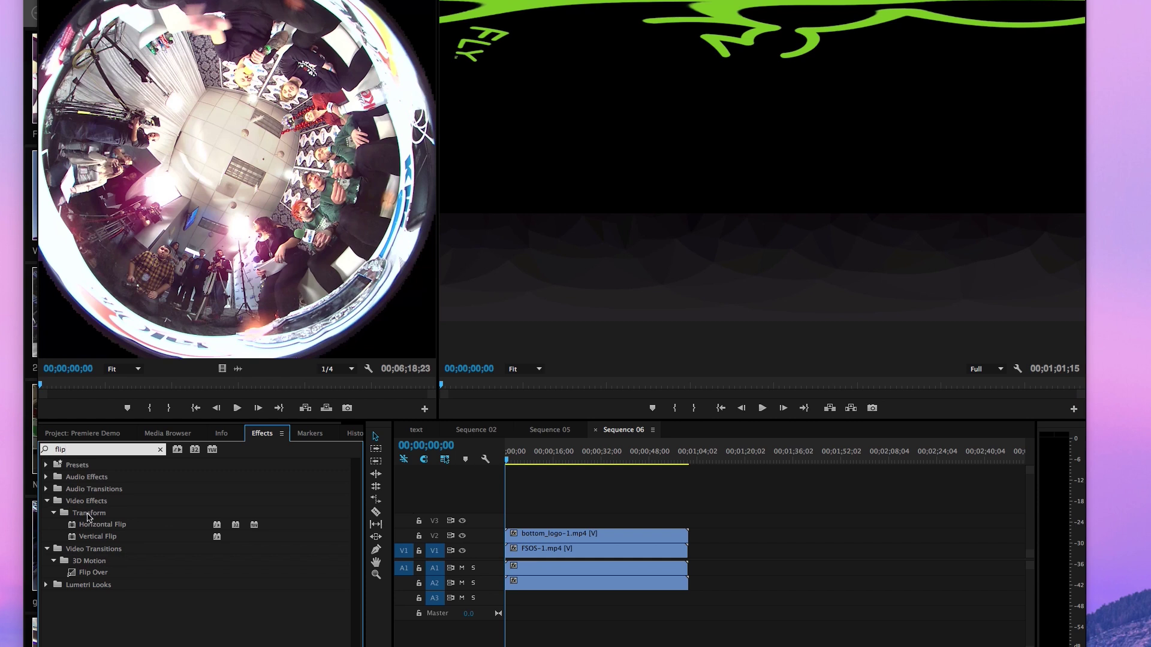
{"action": "left_click_drag", "start_coordinate": [87, 540], "coordinate": [550, 538]}
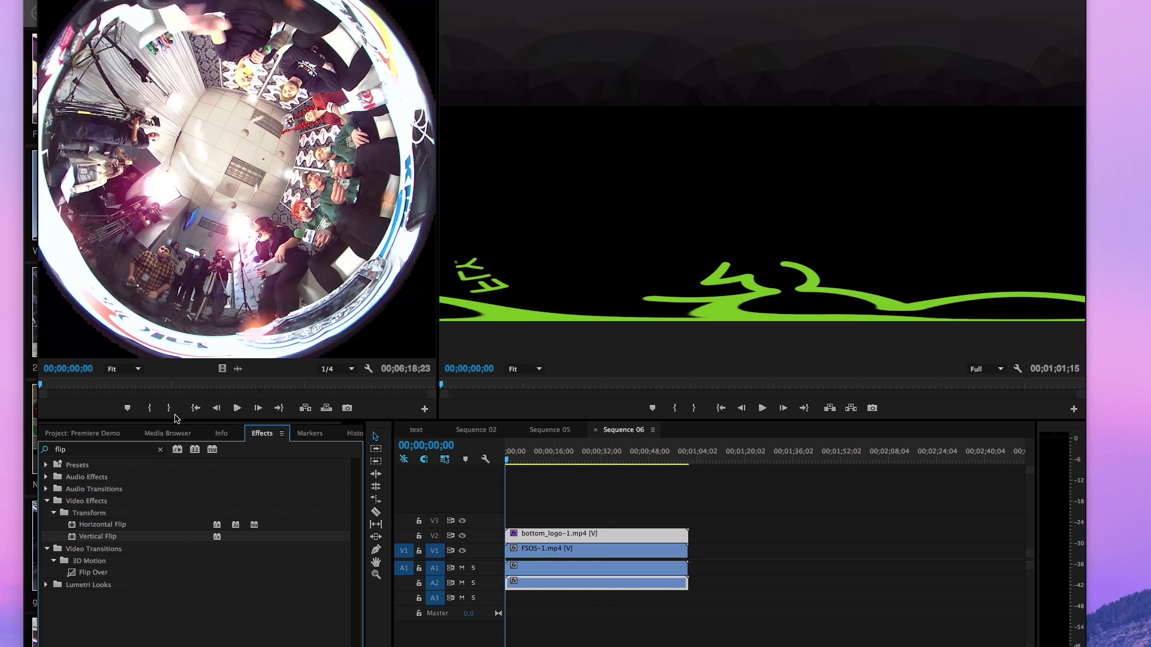
- Search for 'crop' and apply the Crop effect to the logo clip
{"action": "left_click", "coordinate": [87, 451]}
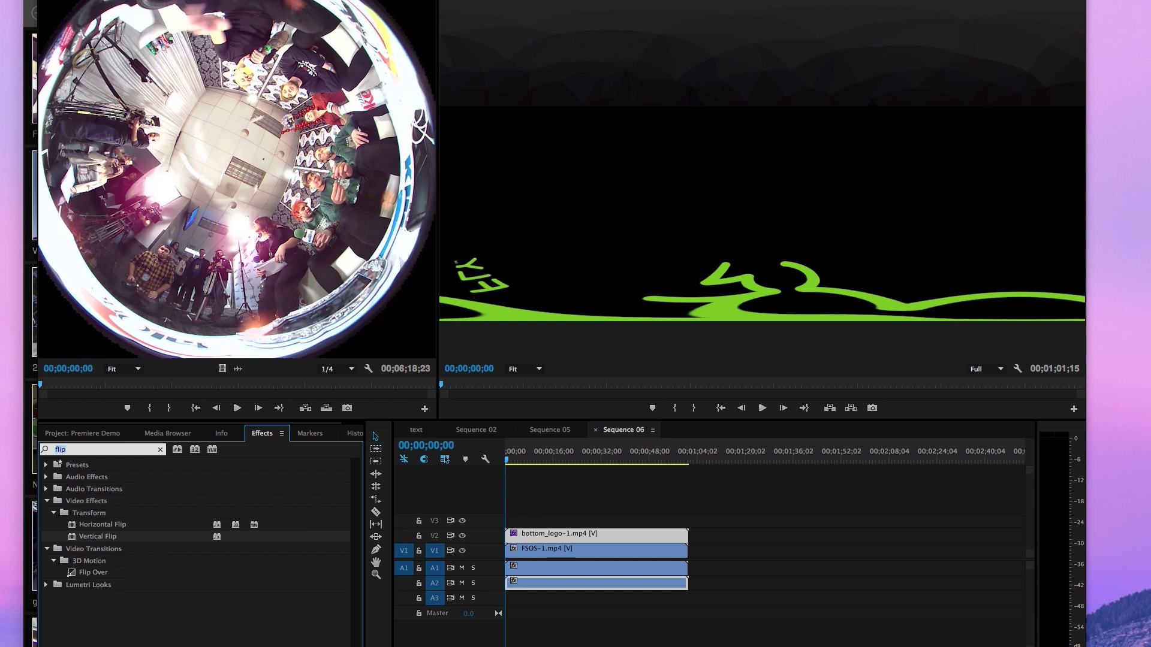
{"action": "type", "text": "crop"}
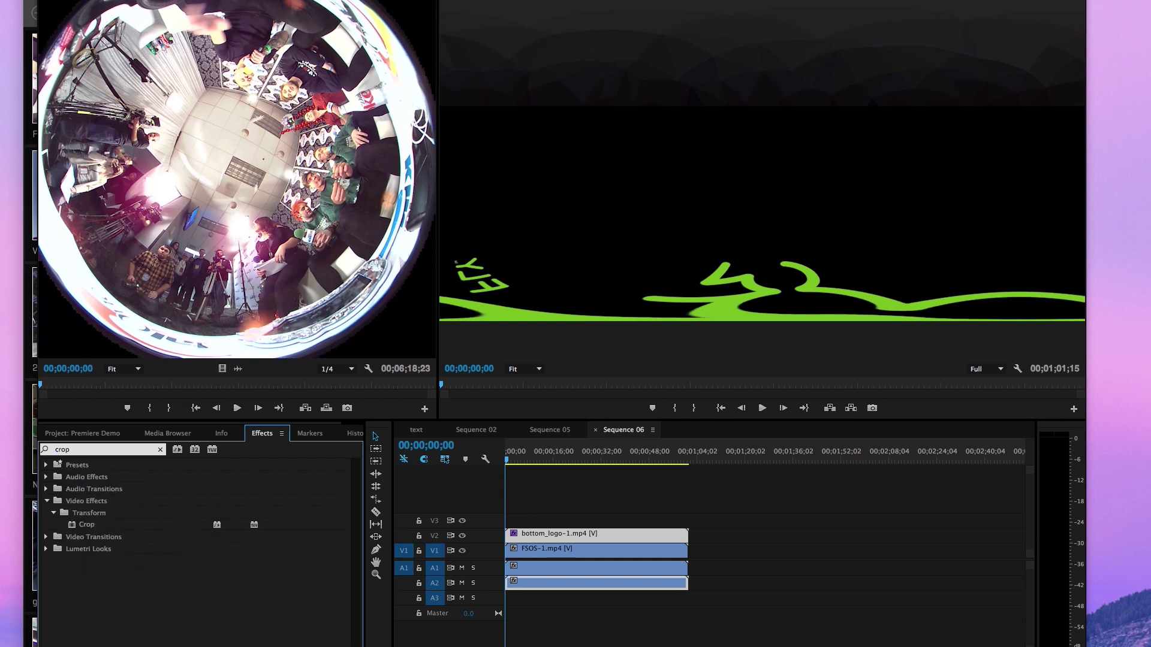
{"action": "left_click_drag", "start_coordinate": [90, 527], "coordinate": [542, 543]}
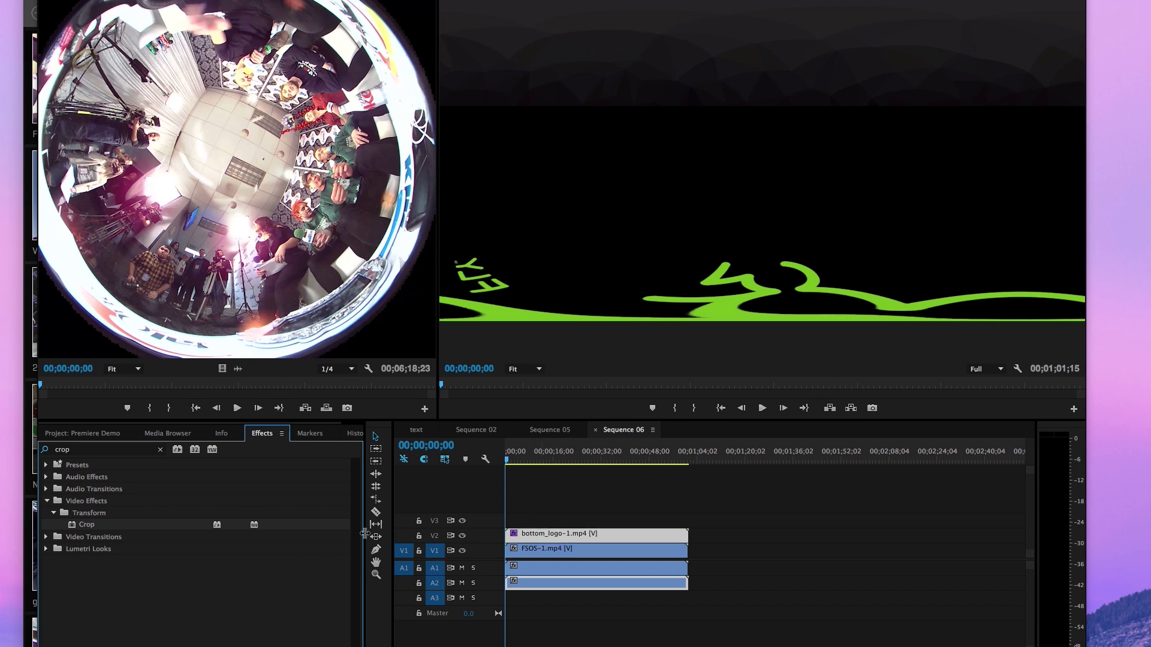
- Set the logo clip's Crop Top to 67% and add Horizontal Flip so FLY reads correctly
{"action": "double_click", "coordinate": [531, 539]}
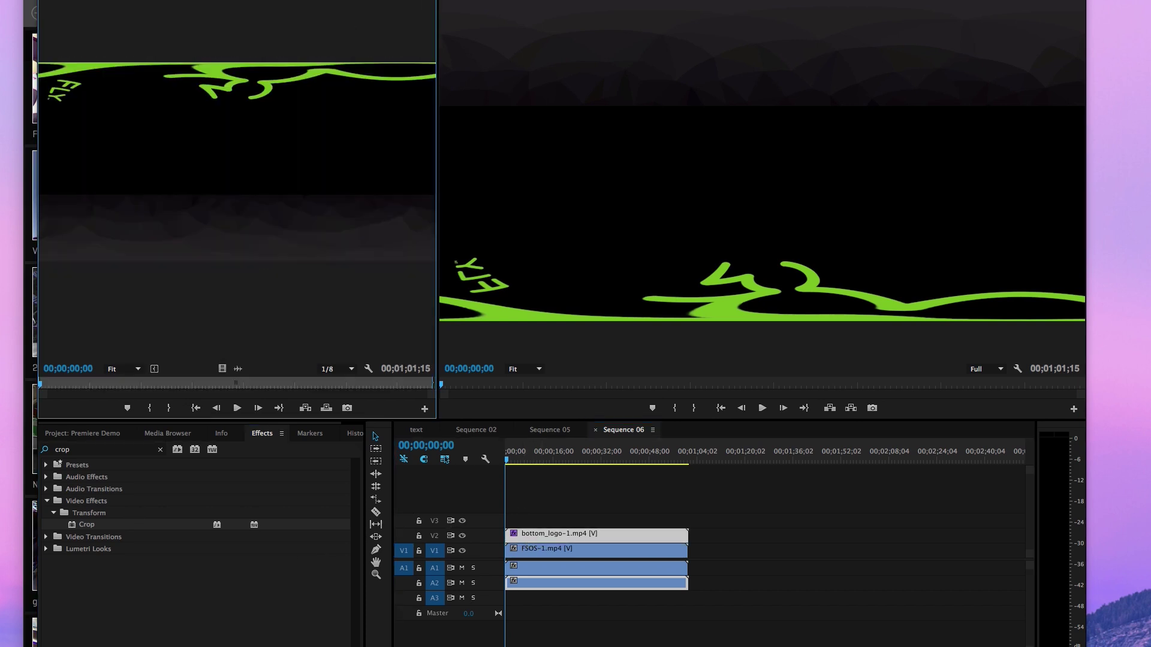
{"action": "key", "text": "shift+5"}
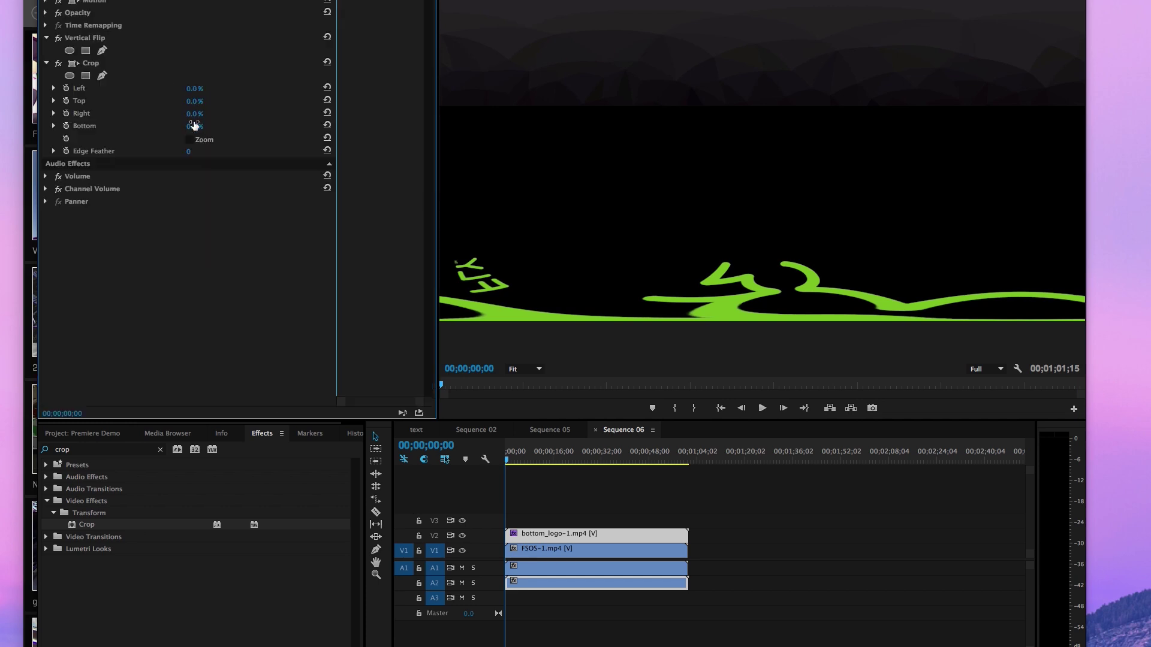
{"action": "mouse_move", "coordinate": [194, 125]}
{"action": "left_mouse_down"}
{"action": "mouse_move", "coordinate": [210, 125]}
{"action": "mouse_move", "coordinate": [192, 124]}
{"action": "left_mouse_up"}
{"action": "left_click_drag", "start_coordinate": [193, 103], "coordinate": [276, 103]}
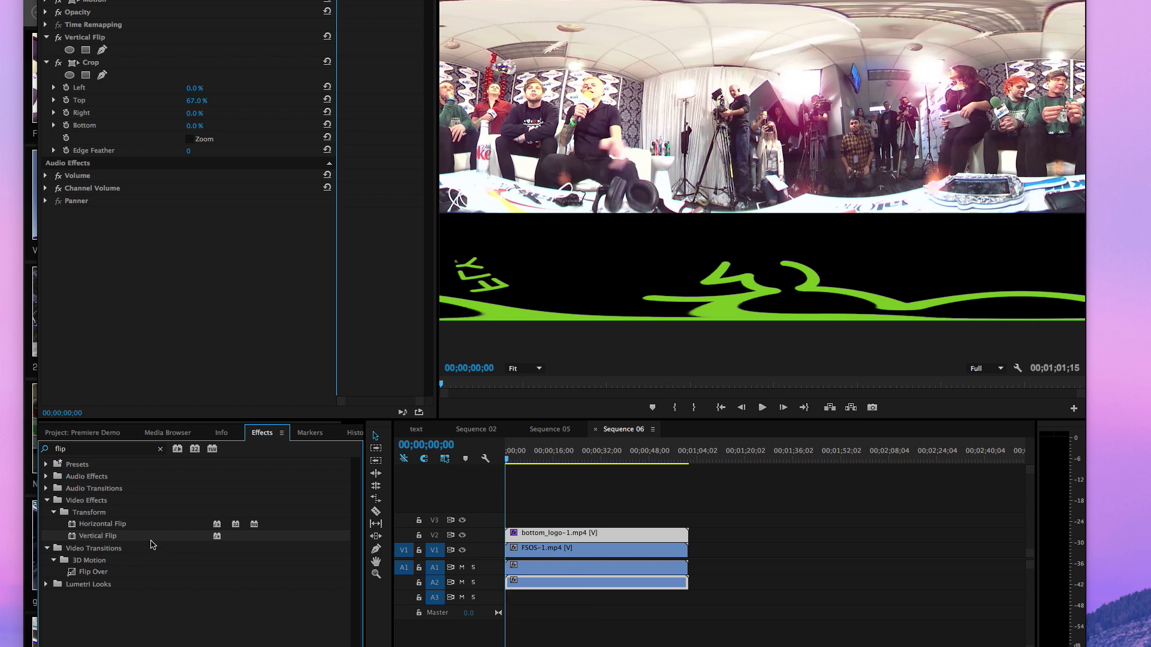
{"action": "left_click_drag", "start_coordinate": [108, 526], "coordinate": [638, 532]}
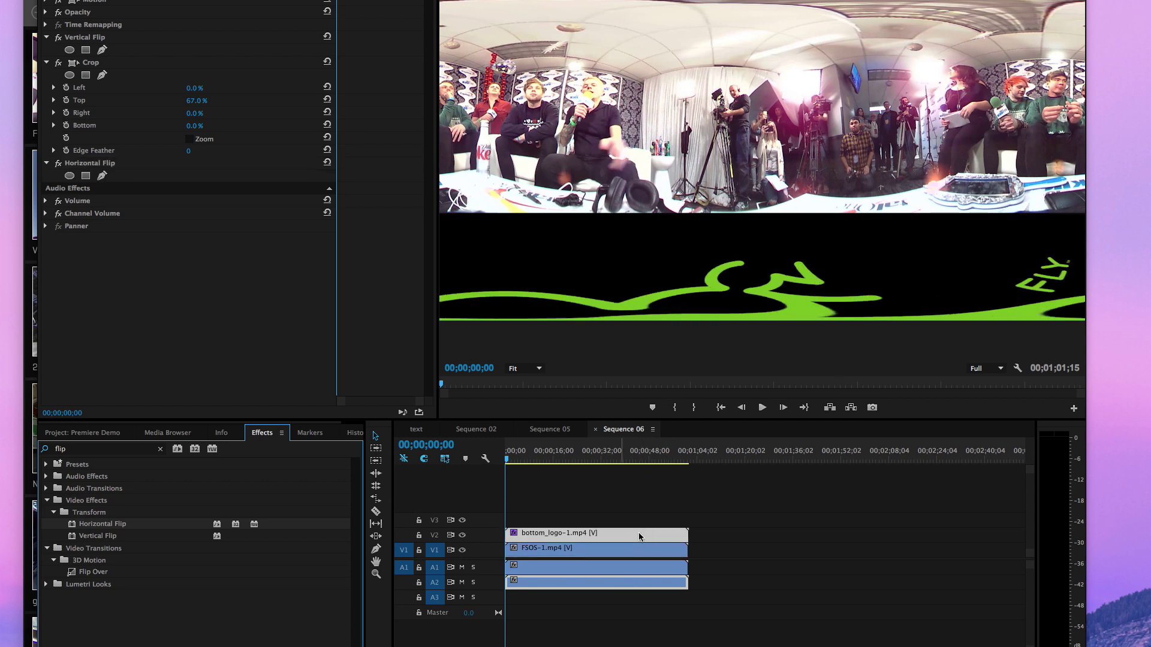
{"action": "left_click", "coordinate": [770, 509]}
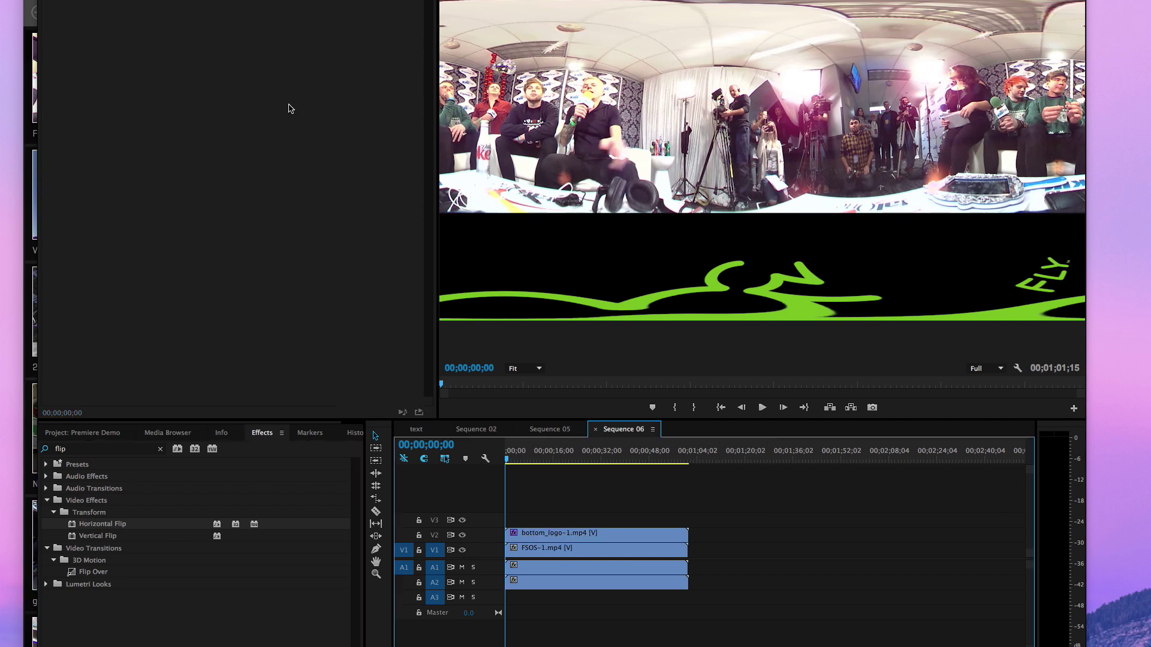
- Export Sequence 06 as H.264 to the Desktop under the name FSOS-.mp4
{"action": "left_click", "coordinate": [96, 0]}
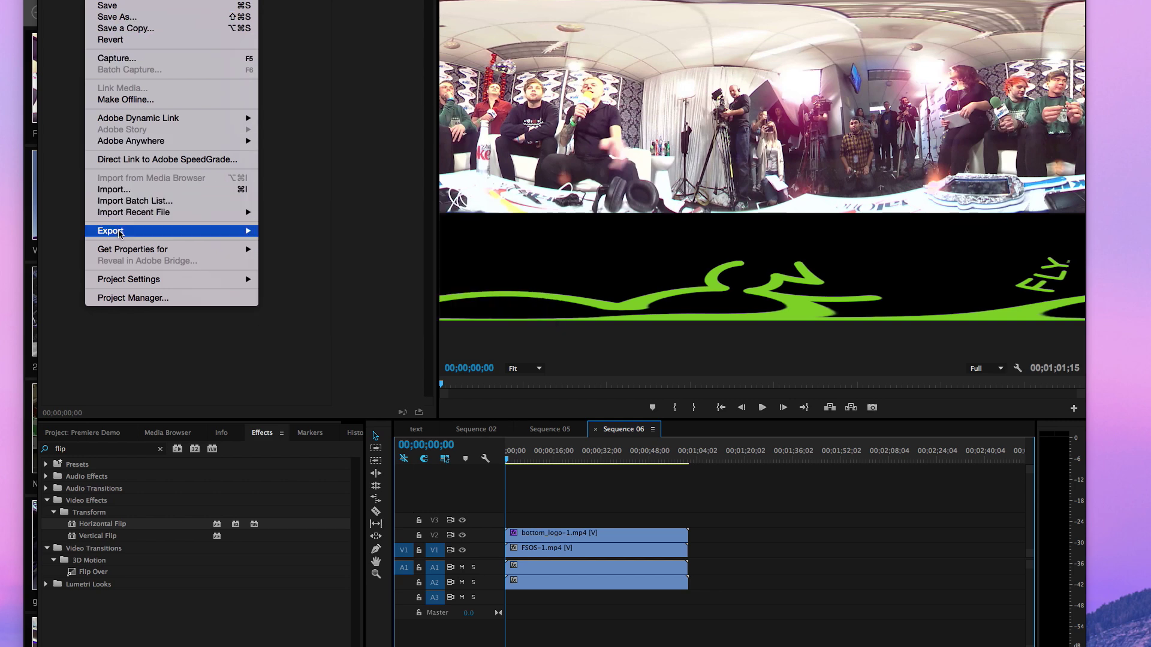
{"action": "mouse_move", "coordinate": [147, 233]}
{"action": "left_click", "coordinate": [300, 233]}
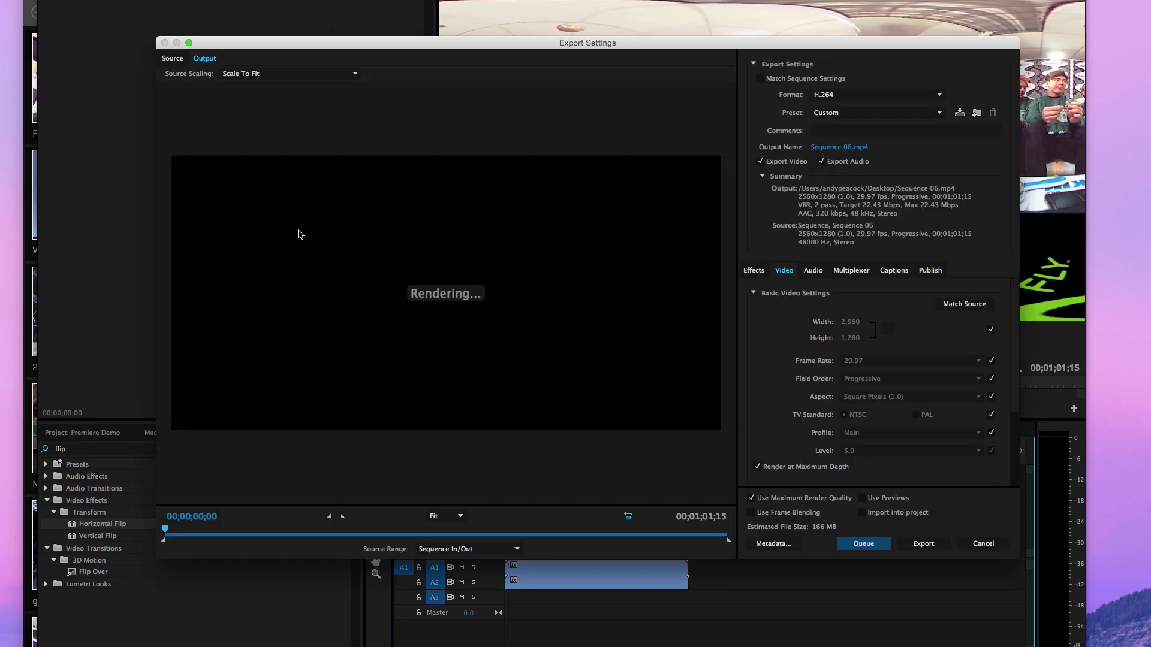
{"action": "scroll", "coordinate": [872, 415], "scroll_direction": "down", "scroll_amount": 4}
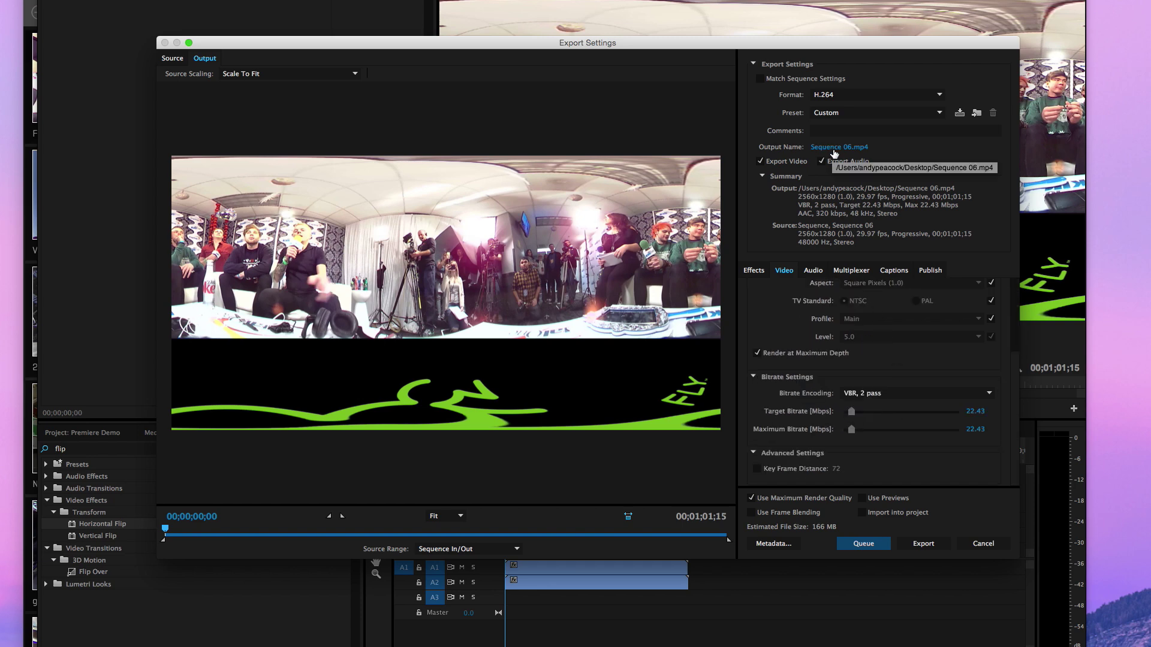
{"action": "left_click", "coordinate": [836, 148]}
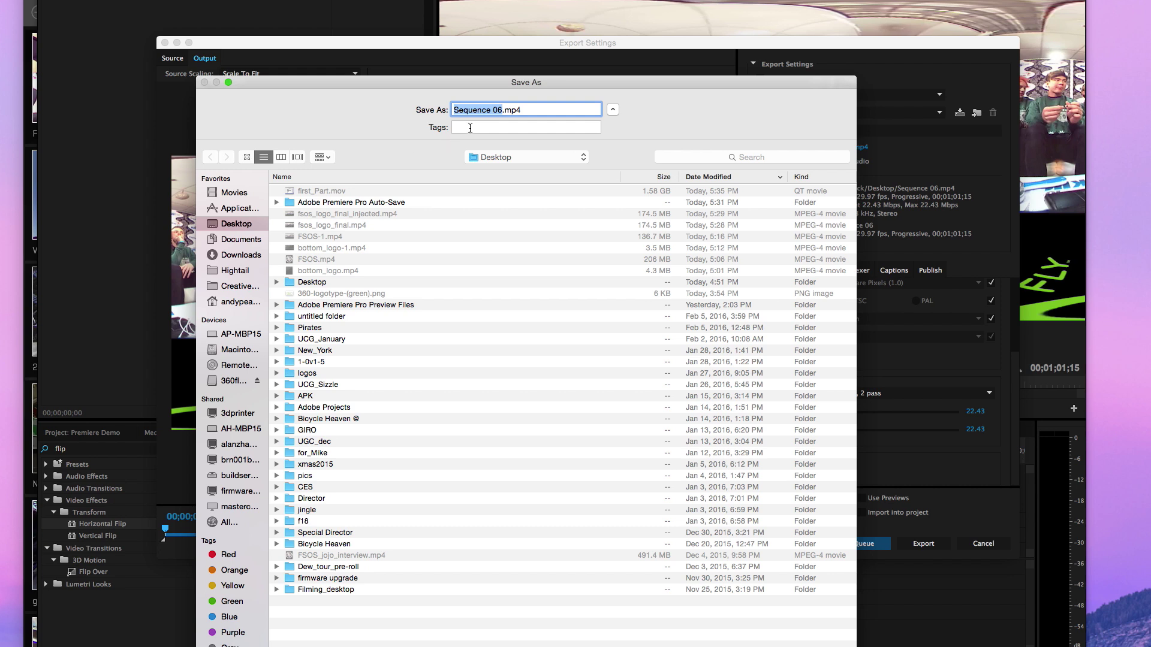
{"action": "left_click", "coordinate": [332, 238]}
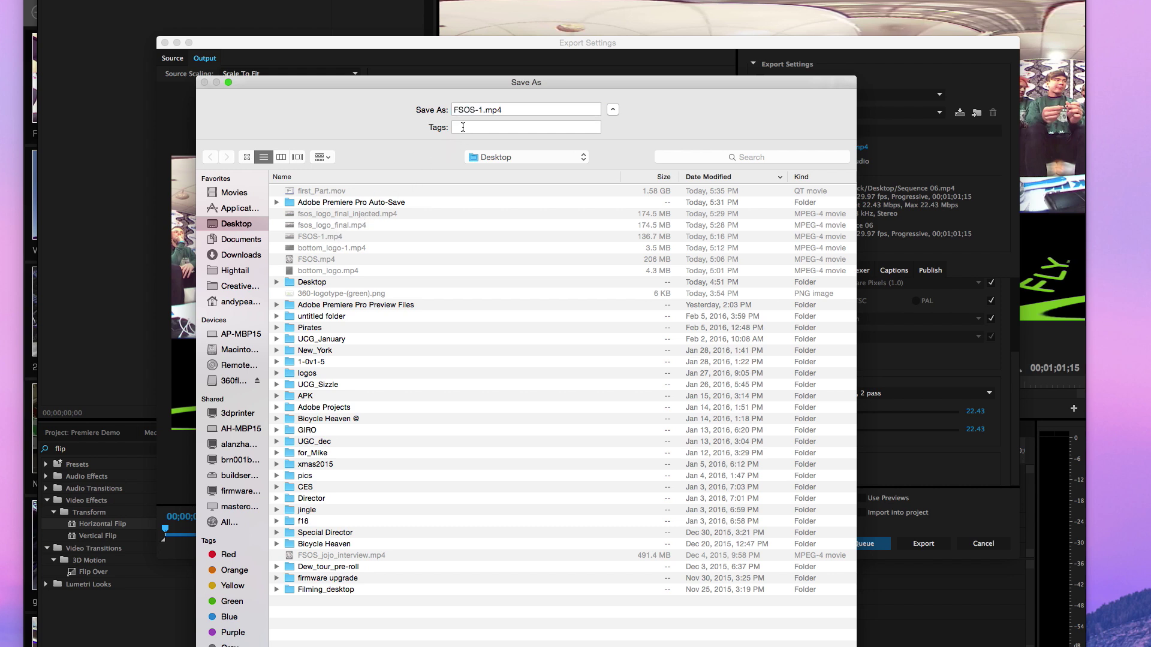
{"action": "left_click", "coordinate": [482, 110]}
{"action": "key", "text": "Return"}
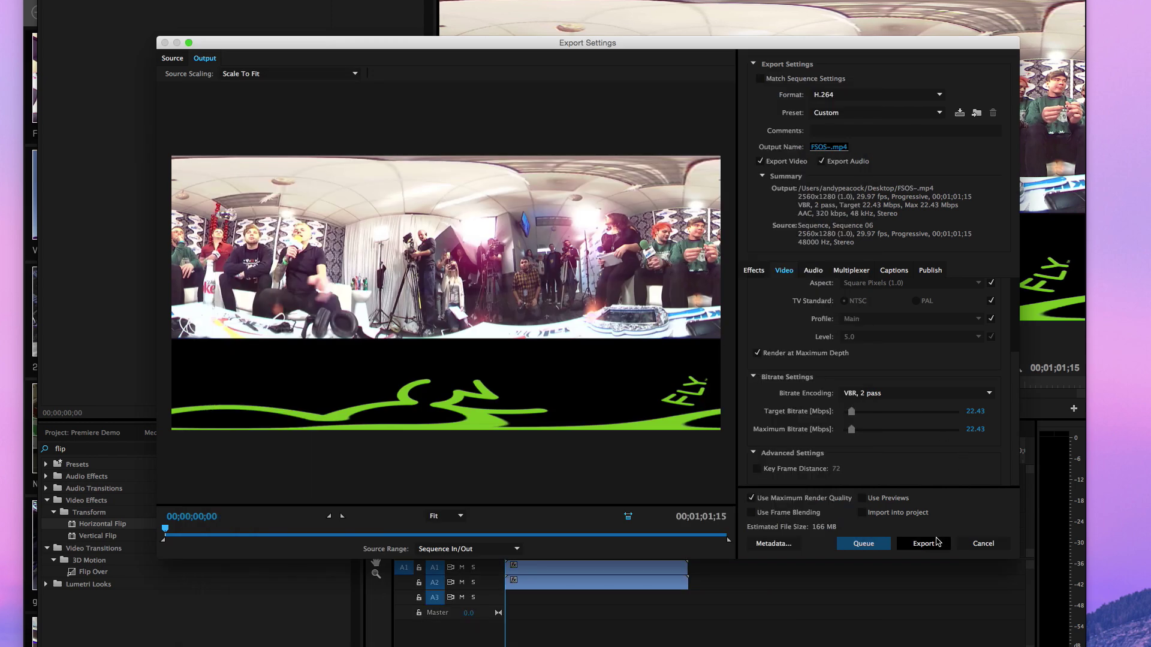
{"action": "left_click", "coordinate": [933, 546]}
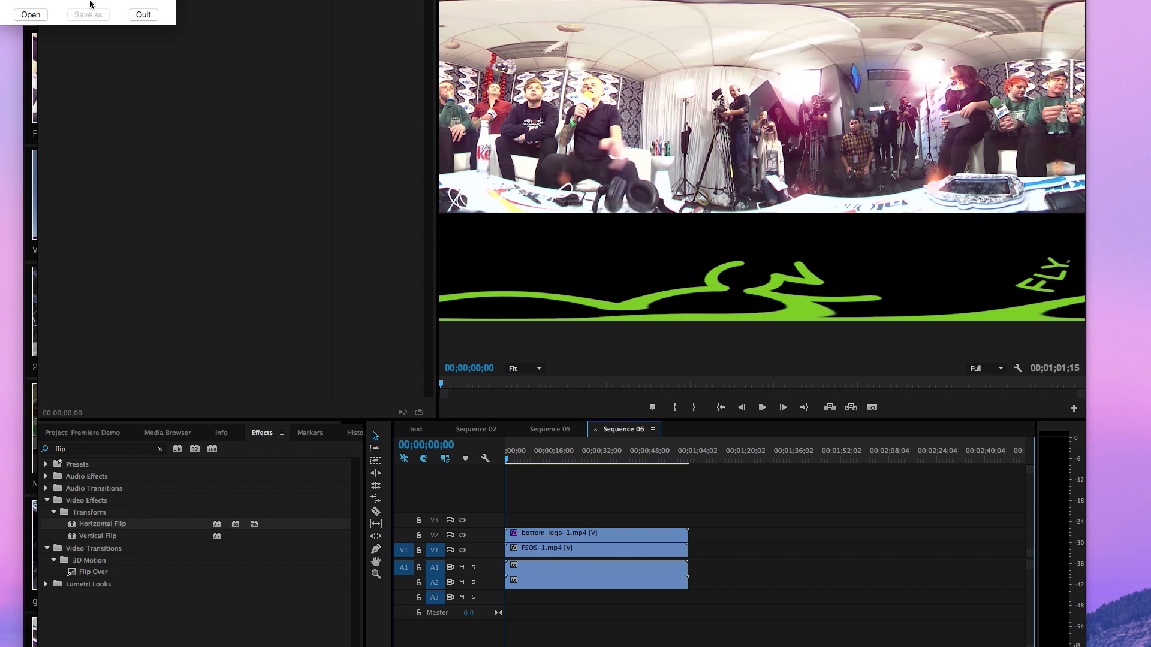
- Load FSOS-.mp4 into the injector and mark it as spherical 360°
{"action": "left_click_drag", "start_coordinate": [257, 22], "coordinate": [319, 112]}
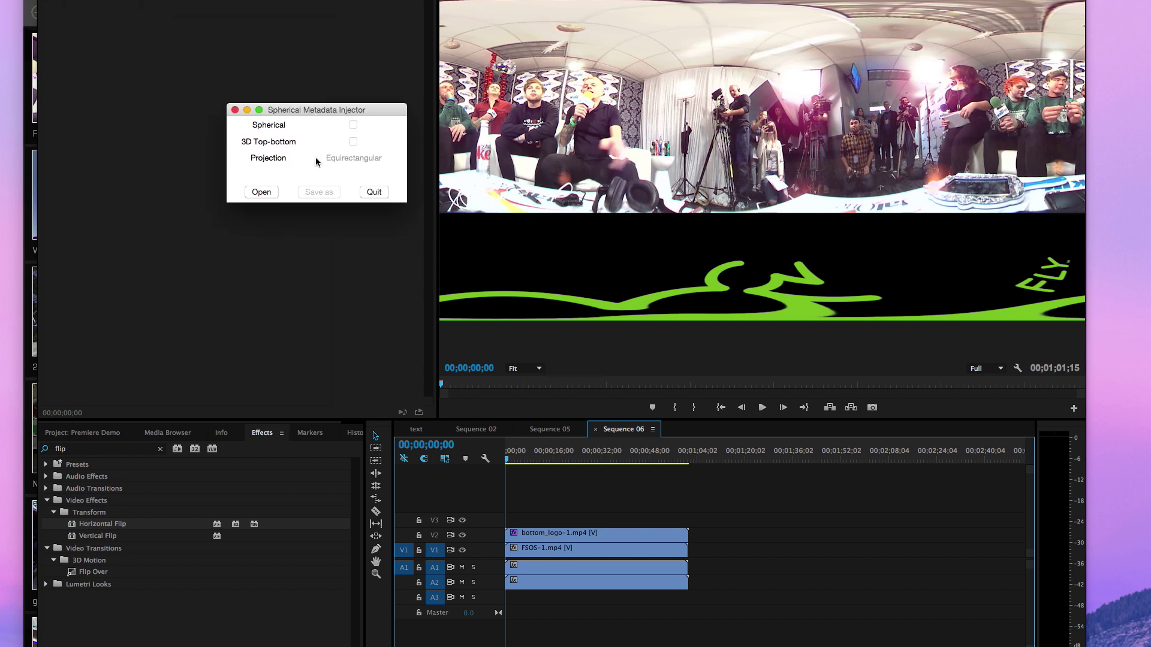
{"action": "left_click", "coordinate": [257, 193]}
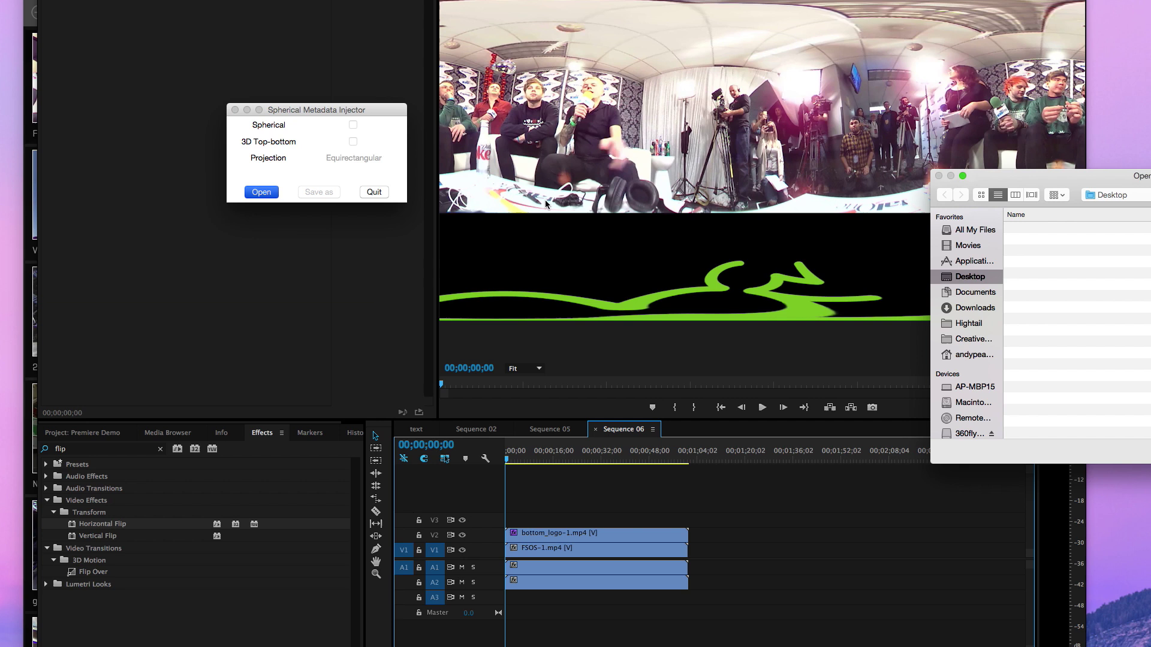
{"action": "left_click_drag", "start_coordinate": [1044, 175], "coordinate": [807, 173]}
{"action": "left_click", "coordinate": [812, 228]}
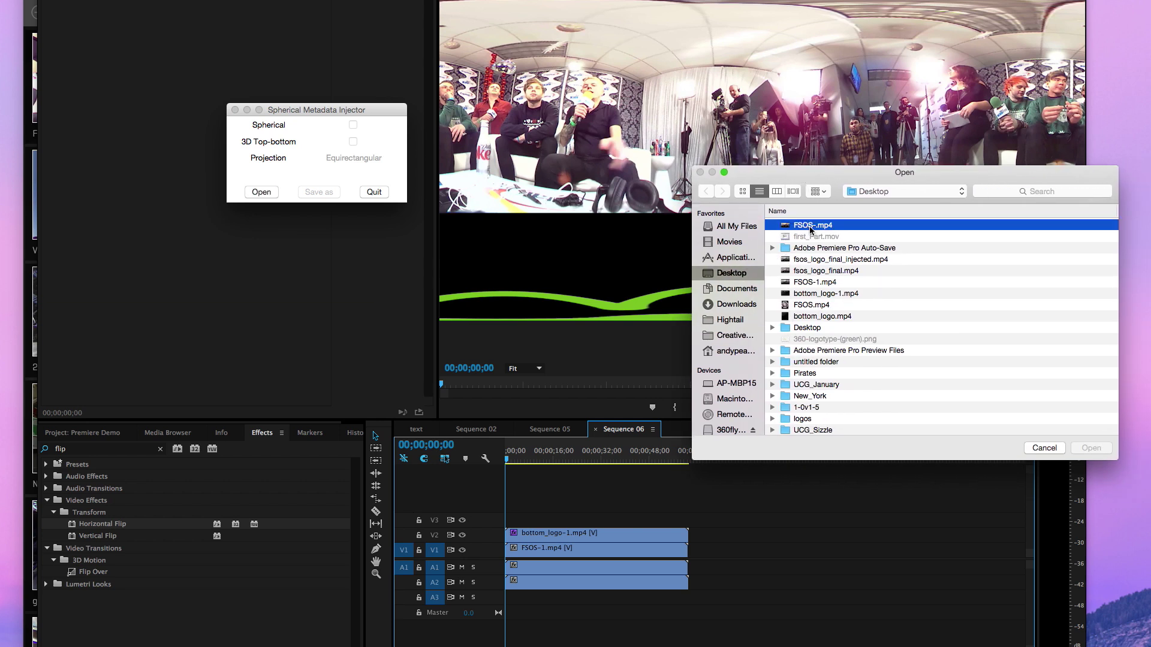
{"action": "left_click", "coordinate": [1088, 451]}
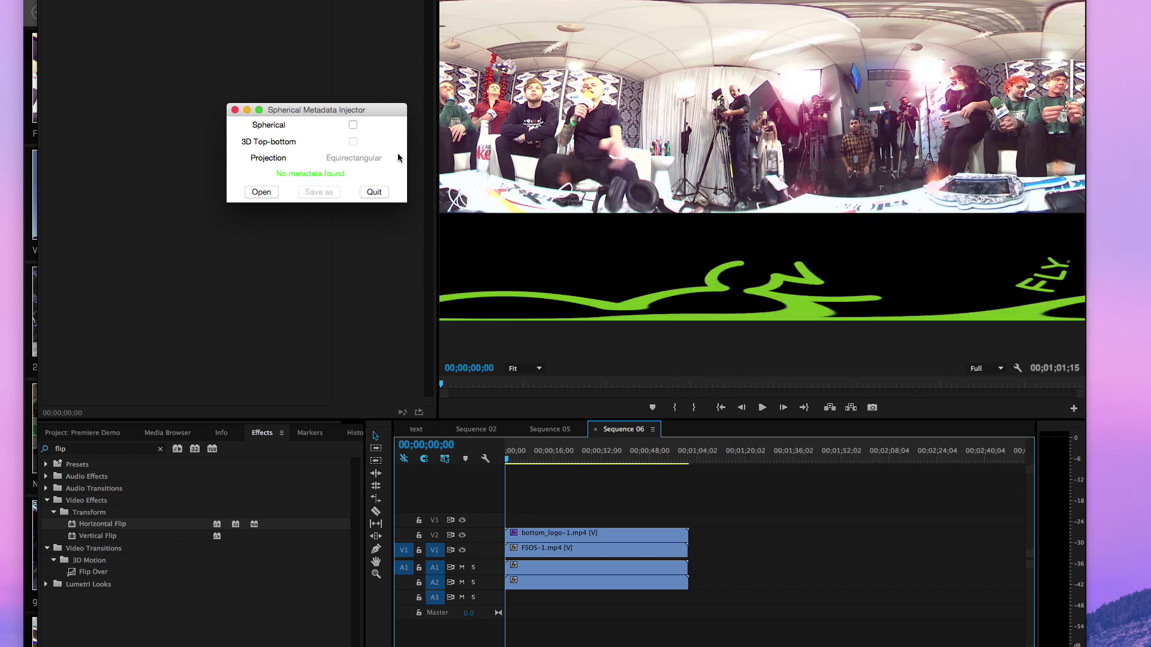
{"action": "left_click", "coordinate": [353, 125]}
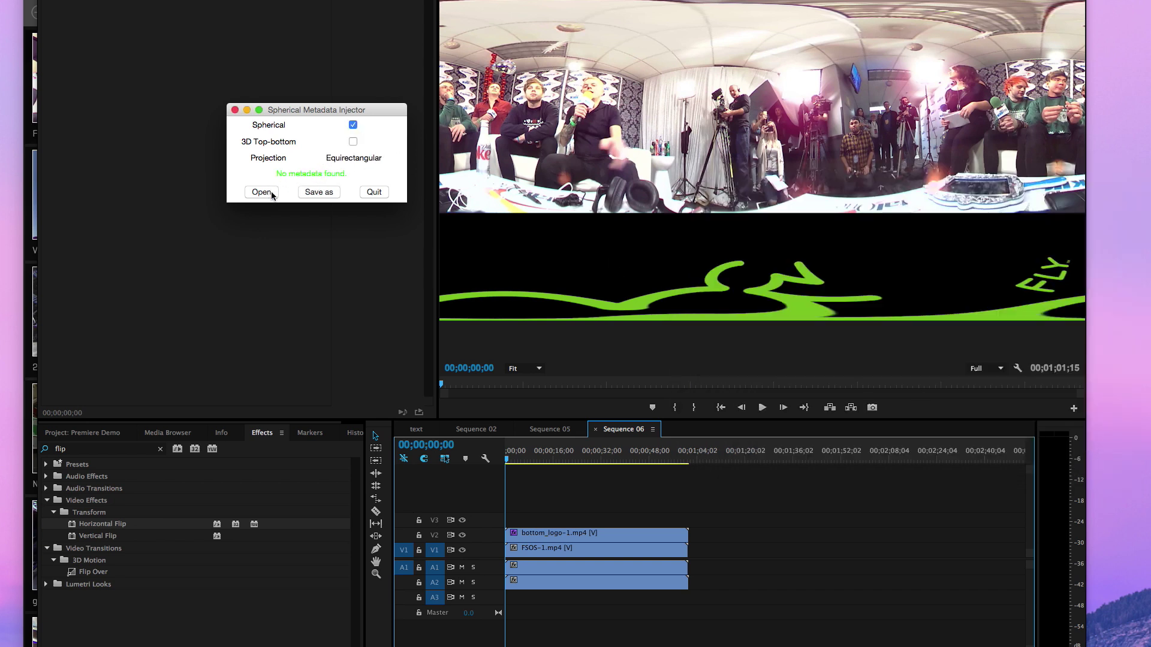
- Save the copy as FSOS-_injected.mp4 on the Desktop and quit the injector
{"action": "left_click", "coordinate": [318, 193]}
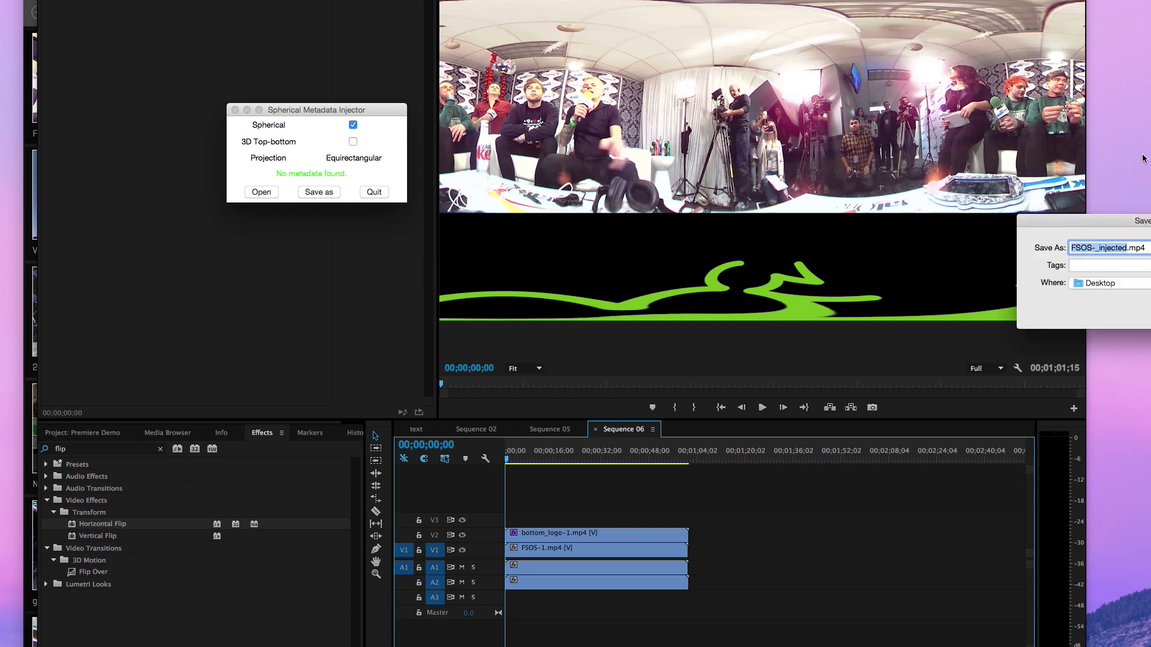
{"action": "left_click_drag", "start_coordinate": [1077, 225], "coordinate": [865, 199]}
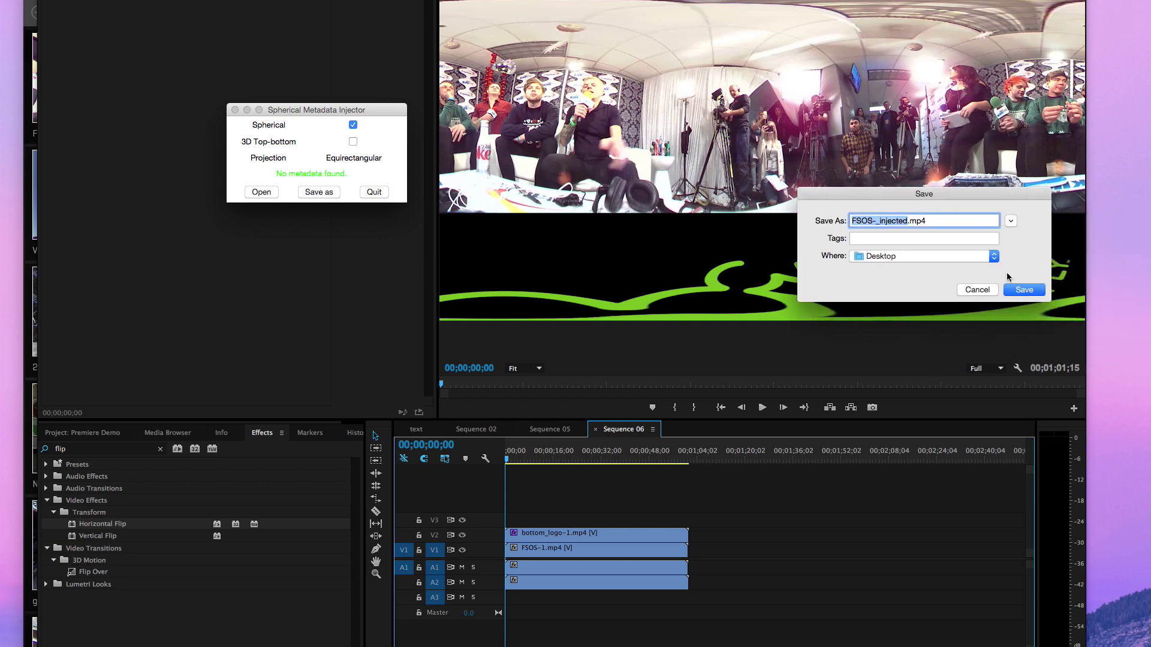
{"action": "left_click", "coordinate": [1019, 291]}
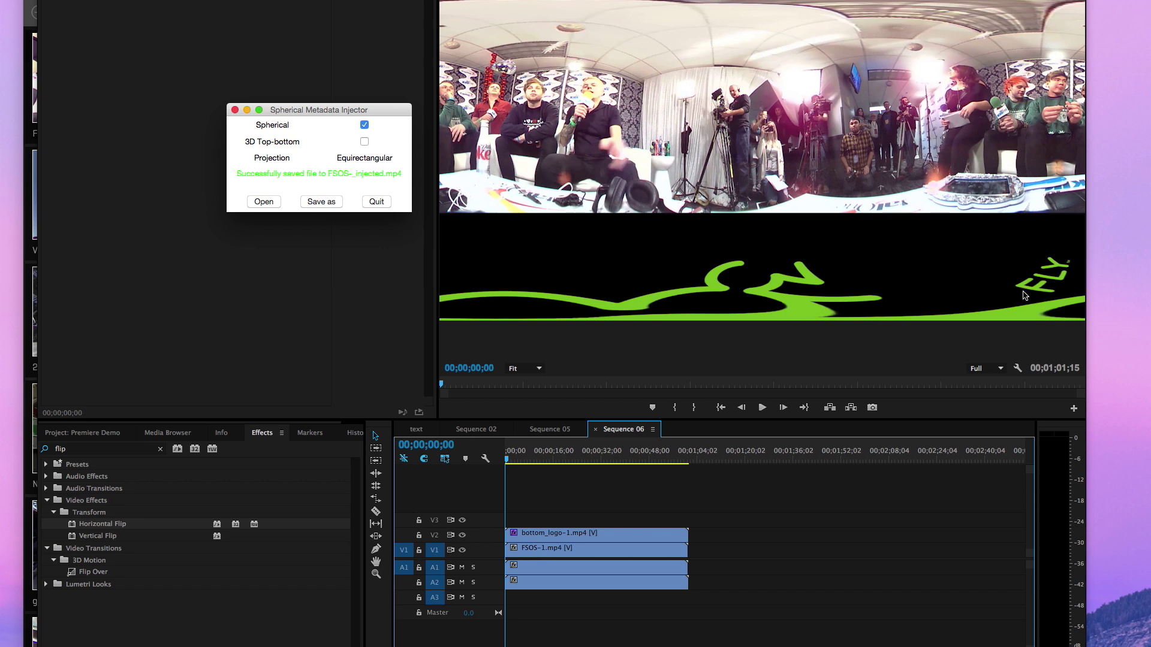
{"action": "left_click", "coordinate": [375, 206]}
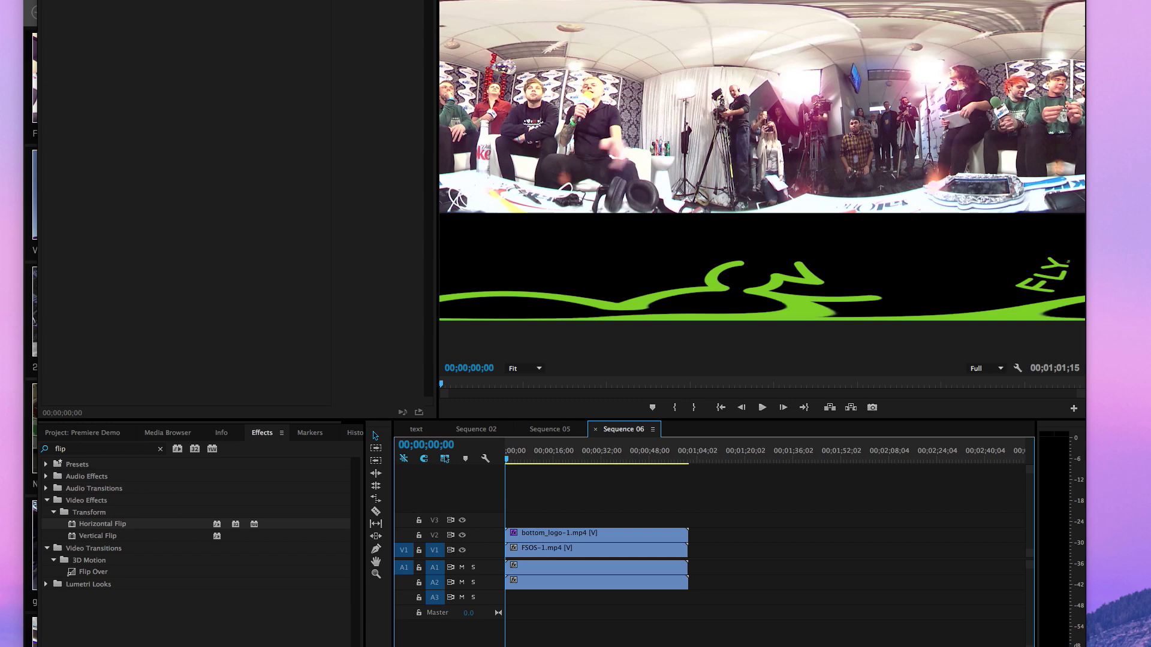
- Upload the injected FSOS video to YouTube
{"action": "key", "text": "super+Tab"}
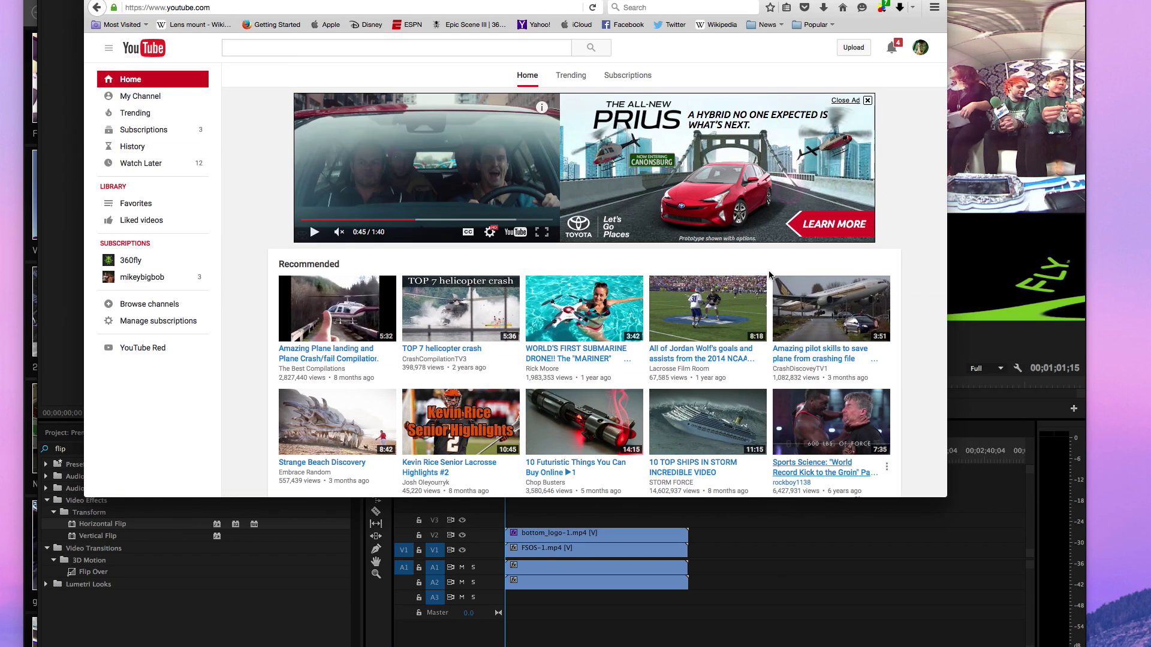
{"action": "left_click", "coordinate": [855, 49]}
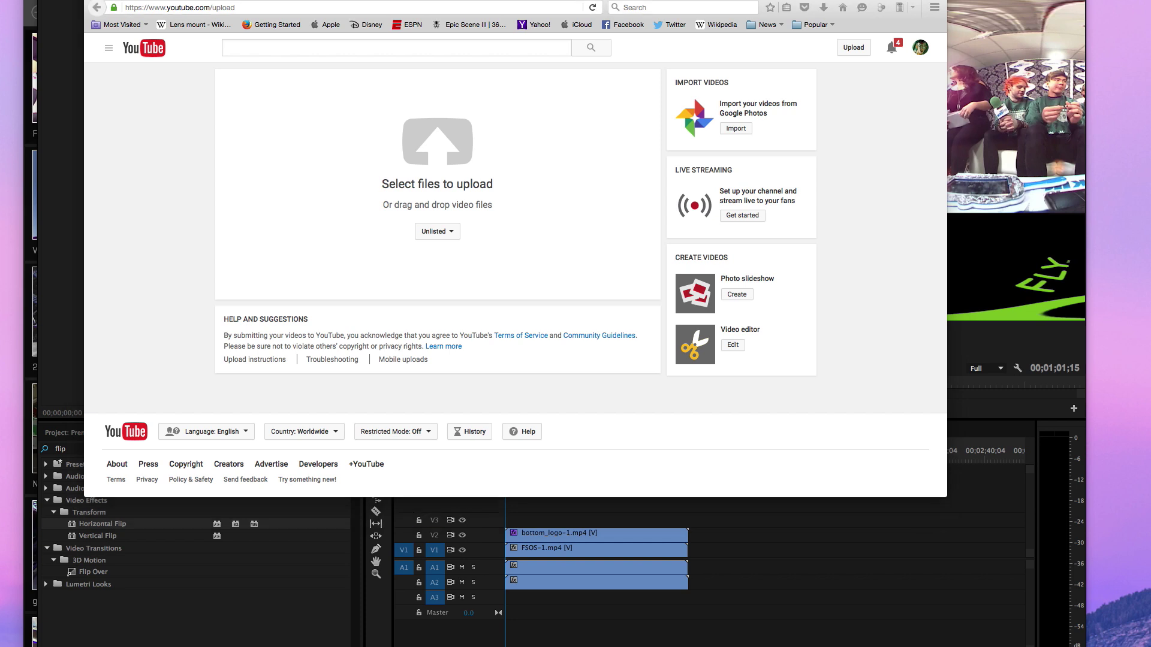
{"action": "left_click_drag", "start_coordinate": [690, 453], "coordinate": [413, 157]}
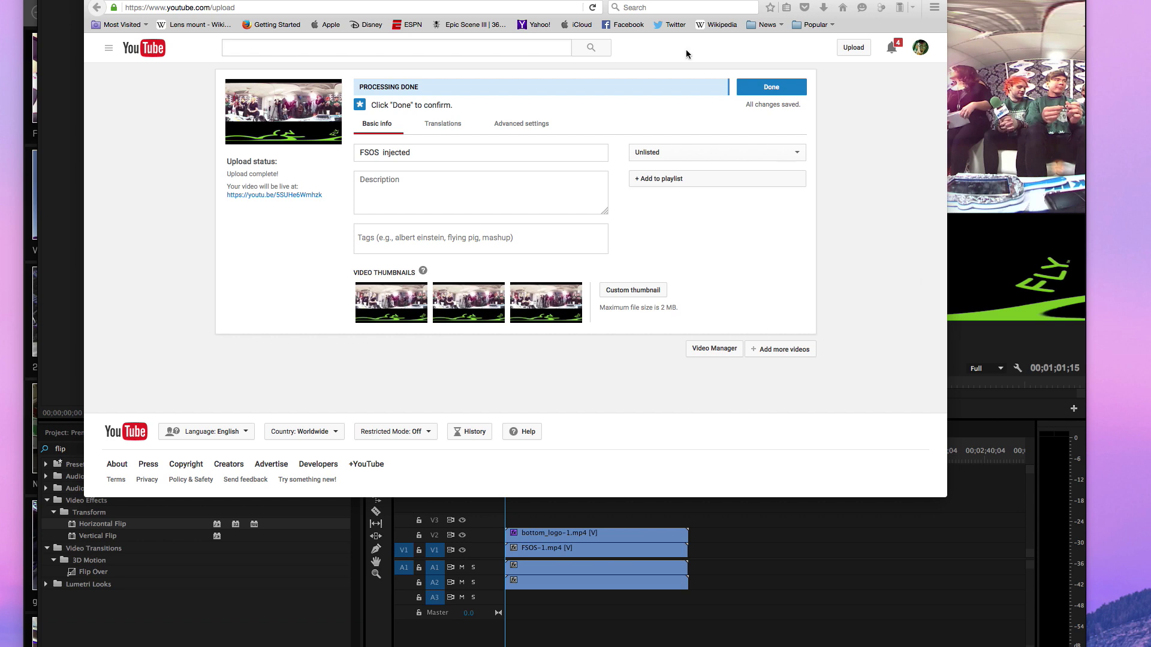
- Publish it as unlisted 'FSOS injected' and copy its youtu.be short link
{"action": "left_click", "coordinate": [772, 89]}
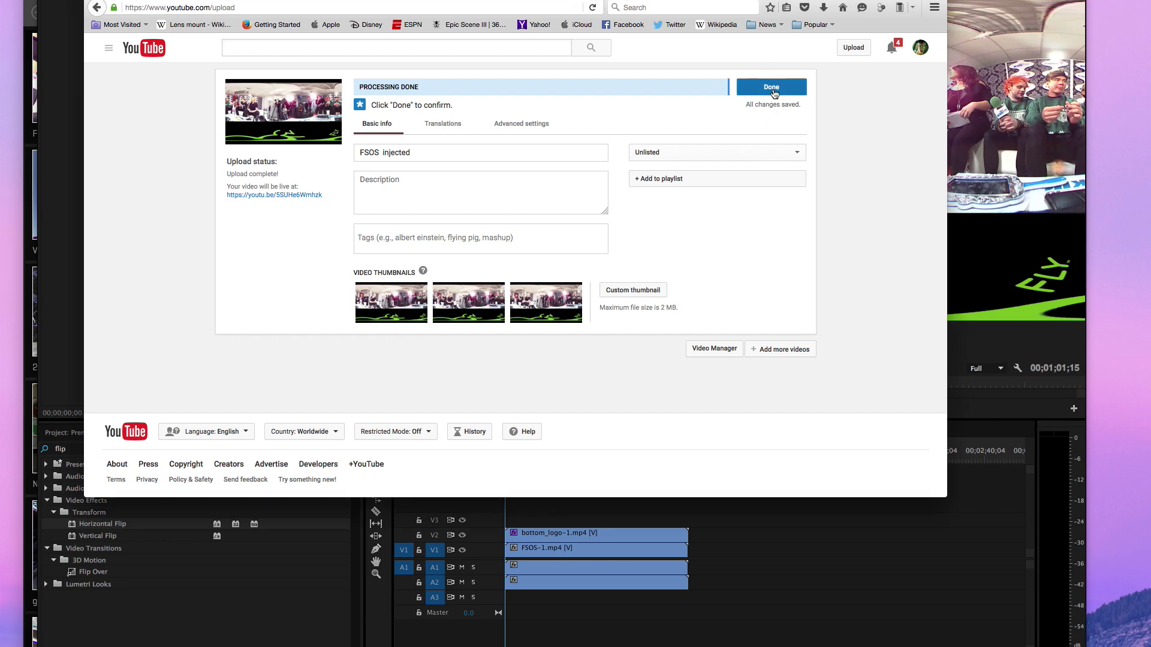
{"action": "left_click", "coordinate": [558, 159]}
{"action": "key", "text": "super+c"}
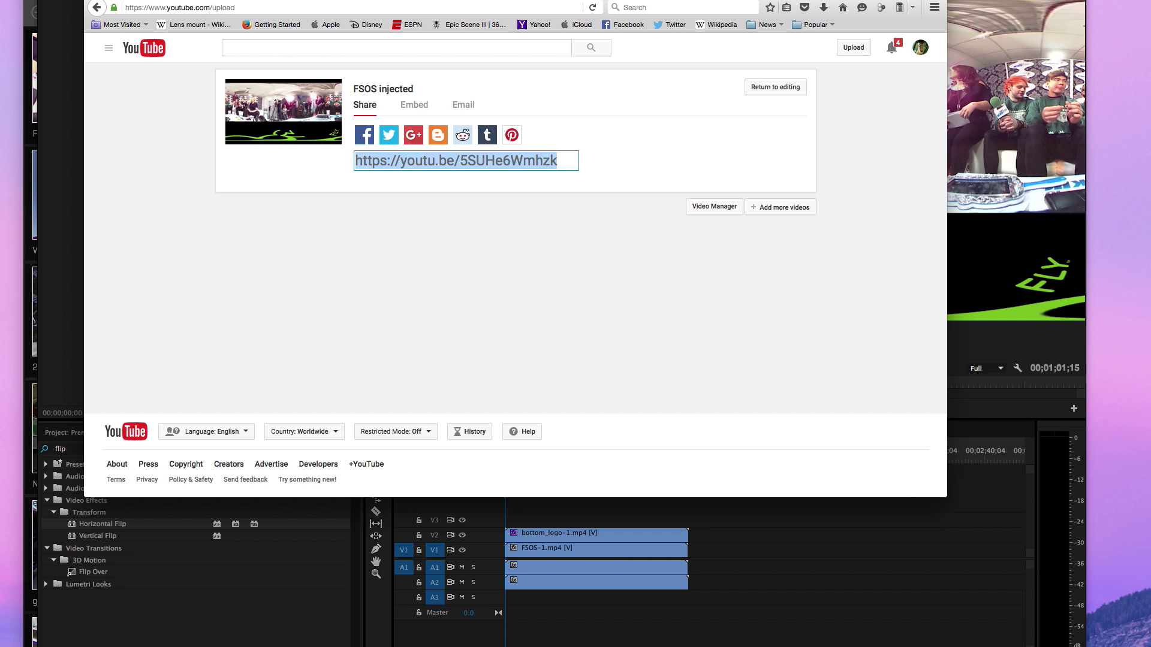
{"action": "key", "text": "super+Tab"}
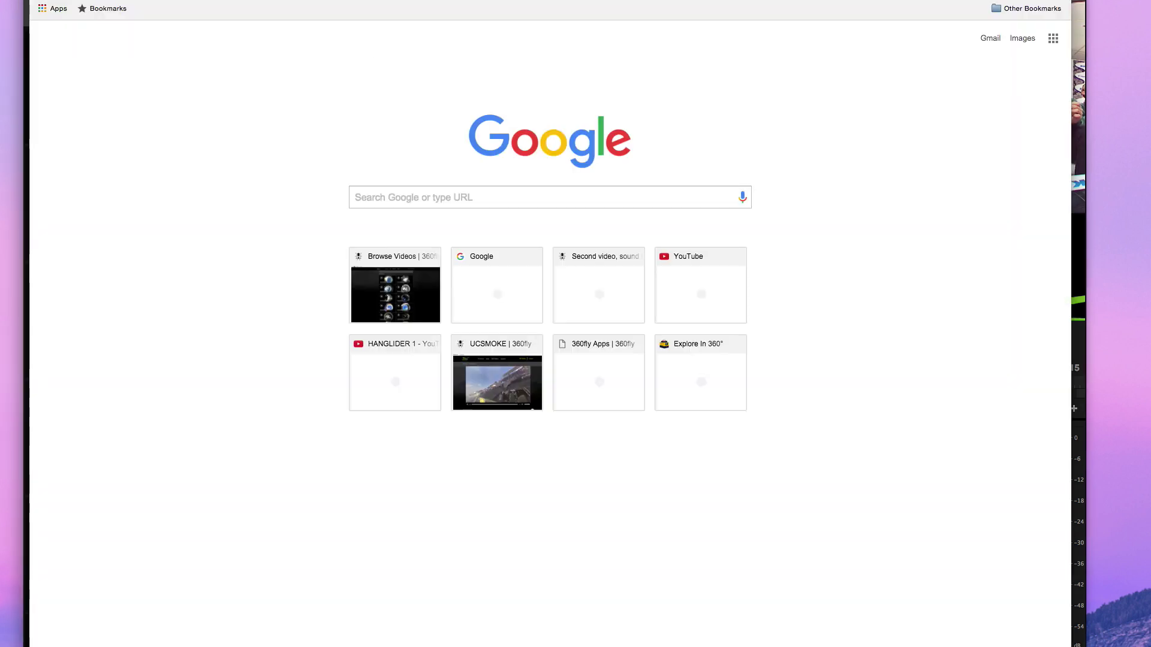
- Load the copied youtu.be link in Chrome, pause the 360° video, and reload the page
{"action": "key", "text": "super+v"}
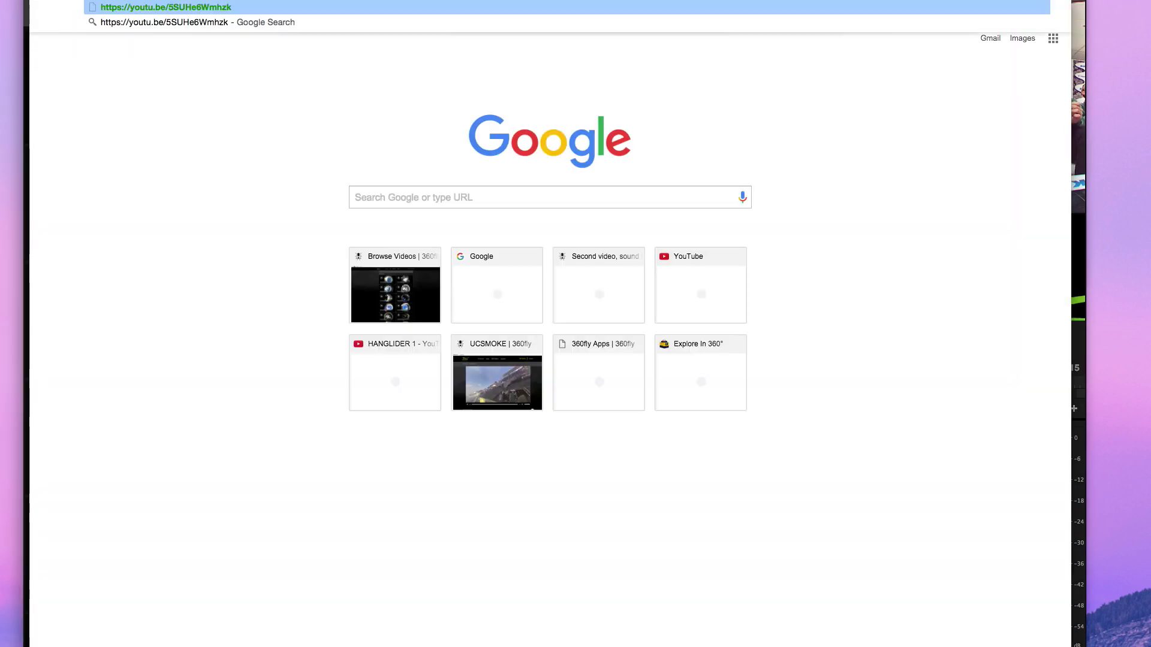
{"action": "key", "text": "Return"}
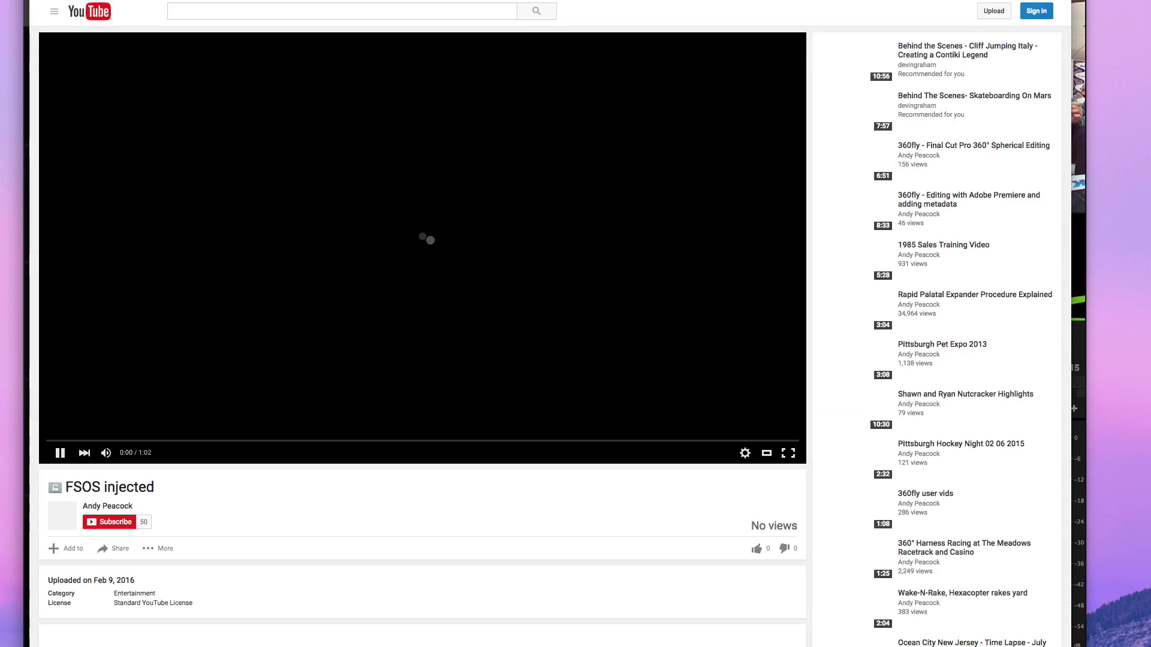
{"action": "left_click", "coordinate": [58, 454]}
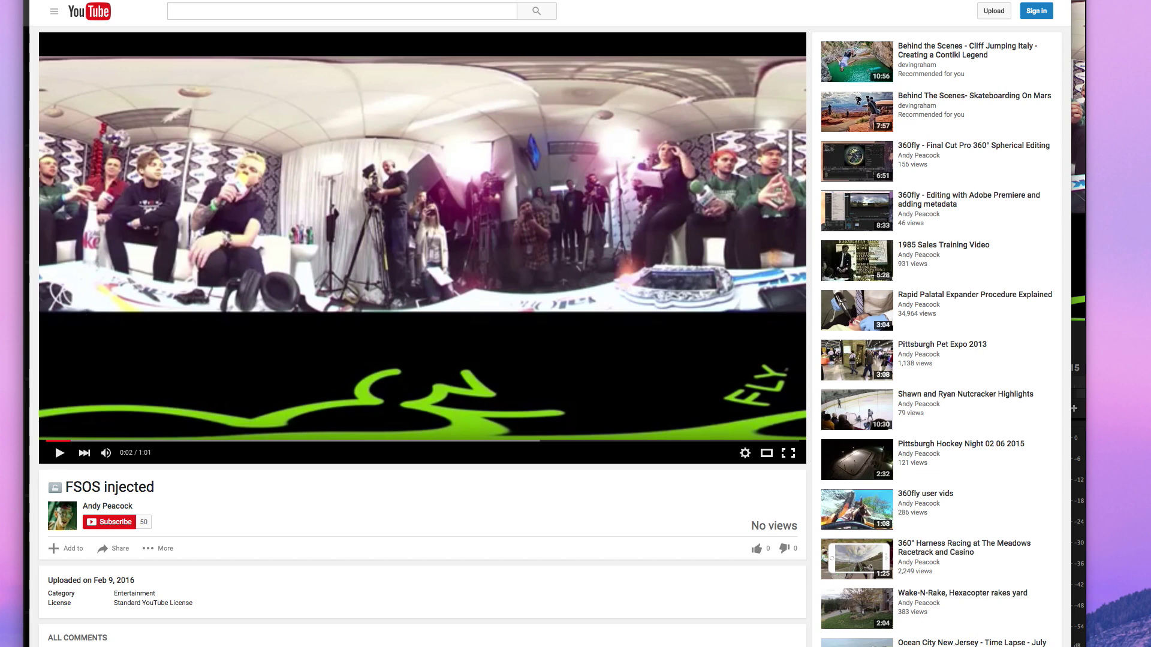
{"action": "key", "text": "super+r"}
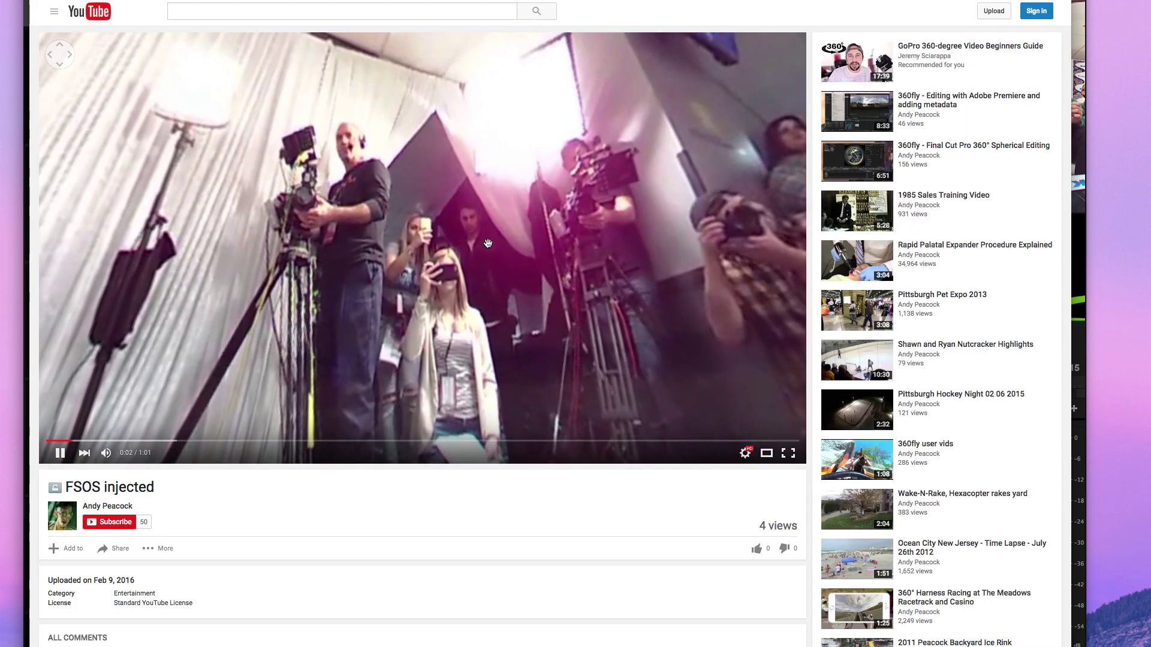
- Pan the FSOS injected 360° video around the room and to the green 360fly logo, then pause at 0:20
{"action": "mouse_move", "coordinate": [488, 243]}
{"action": "left_mouse_down"}
{"action": "mouse_move", "coordinate": [386, 156]}
{"action": "mouse_move", "coordinate": [474, 228]}
{"action": "left_mouse_up"}
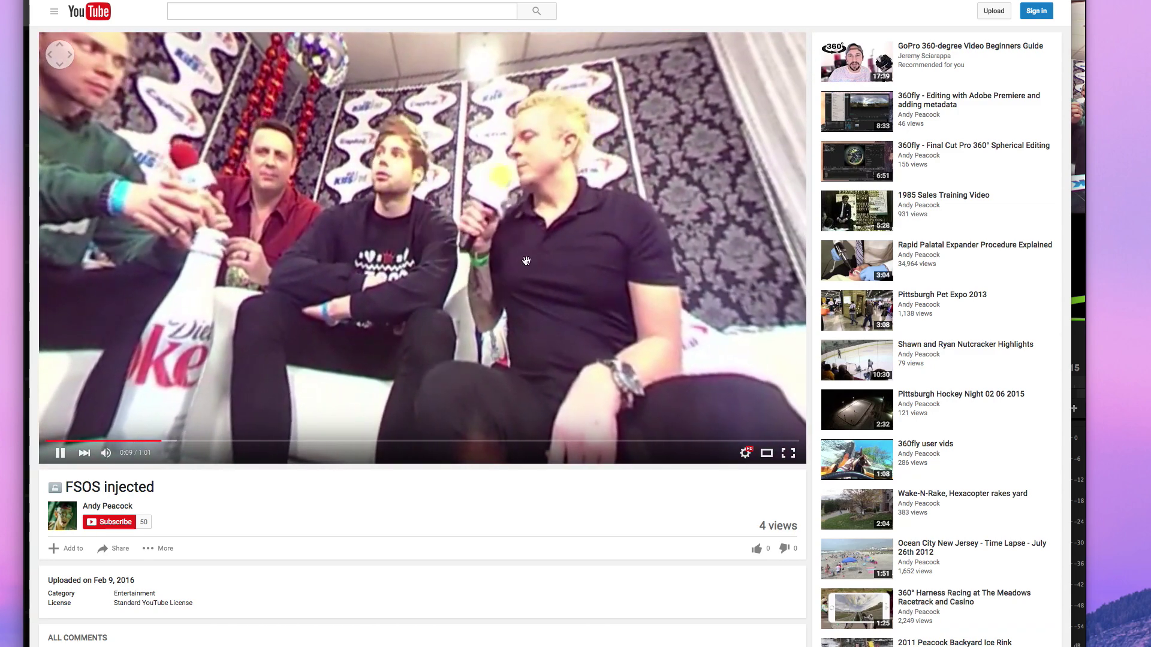
{"action": "left_click_drag", "start_coordinate": [471, 248], "coordinate": [505, 181]}
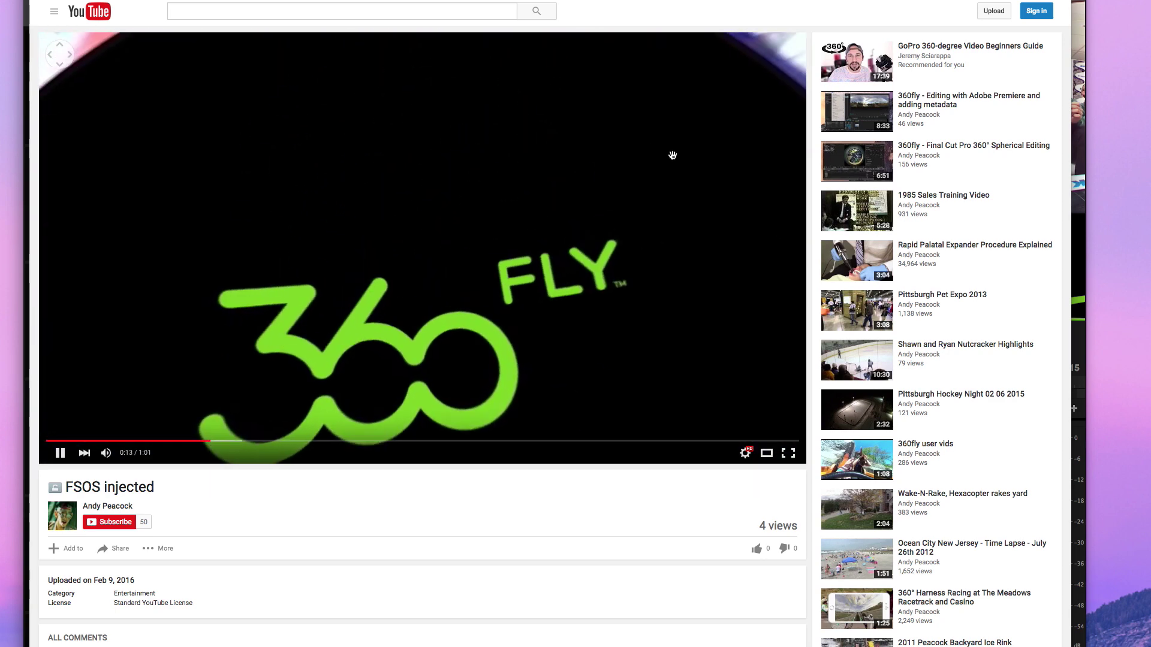
{"action": "left_click_drag", "start_coordinate": [673, 154], "coordinate": [510, 193]}
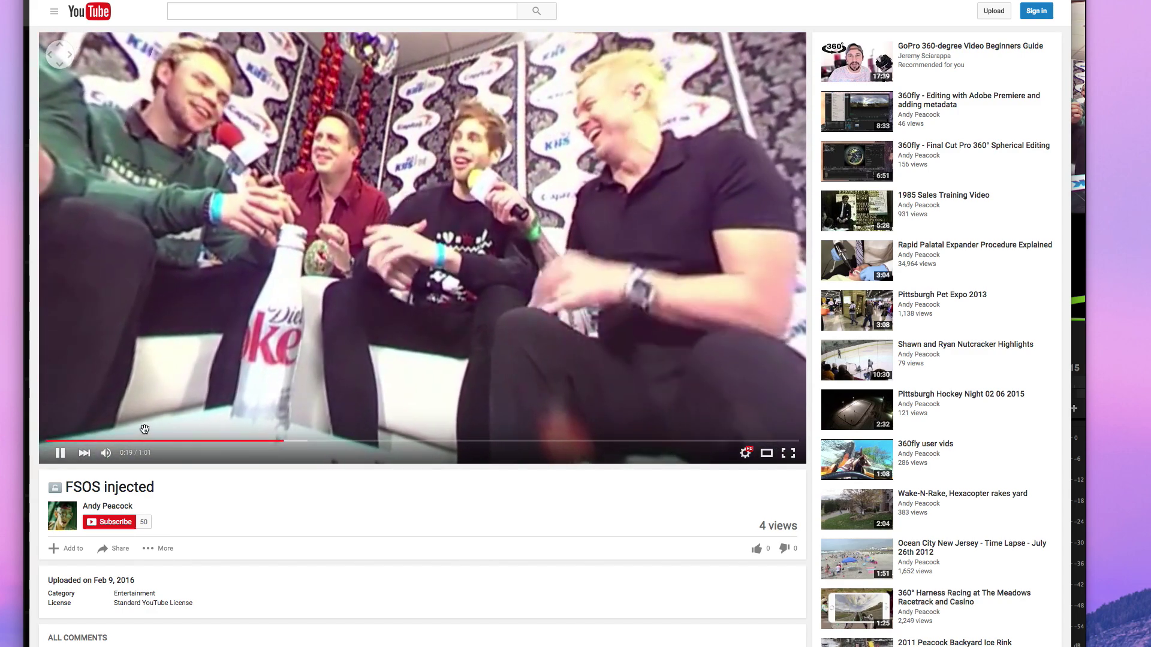
{"action": "left_click", "coordinate": [60, 454]}
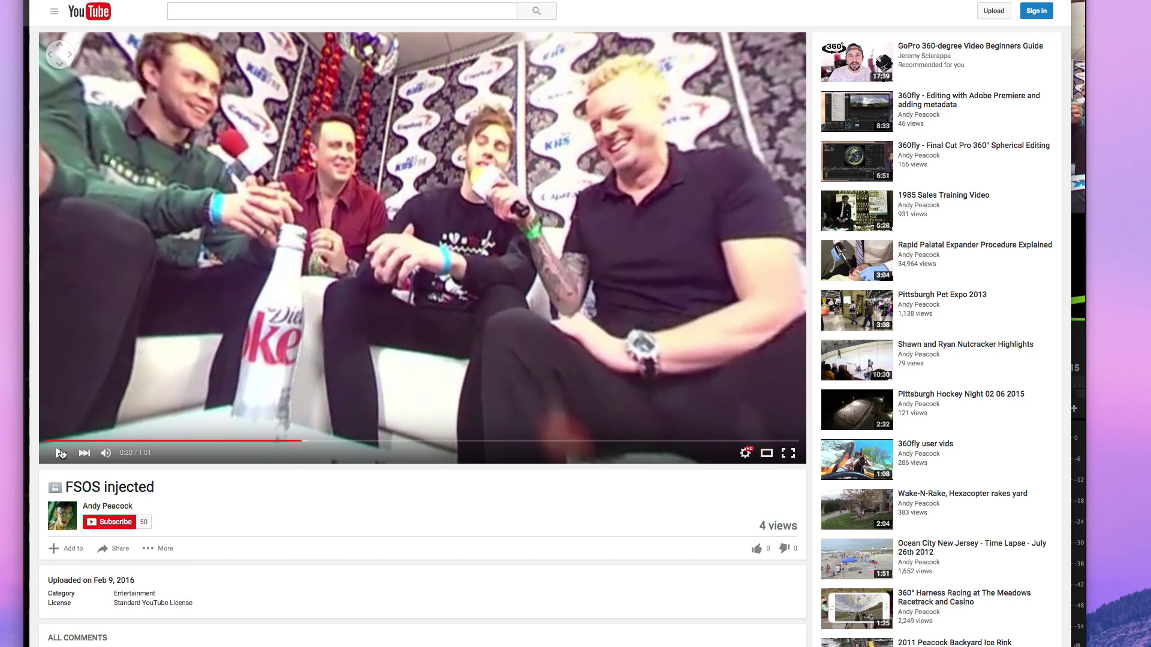